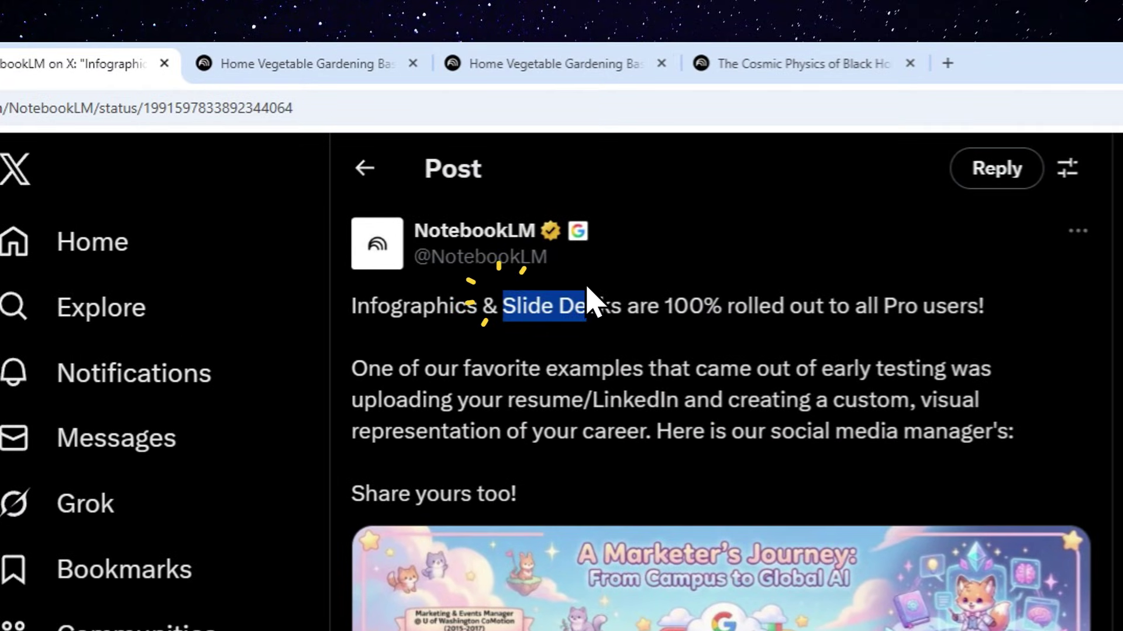
- Select 'Slide Decks' in NotebookLM's X post announcing Infographics & Slide Decks for Pro users
left_click_drag(588, 301, 619, 305)
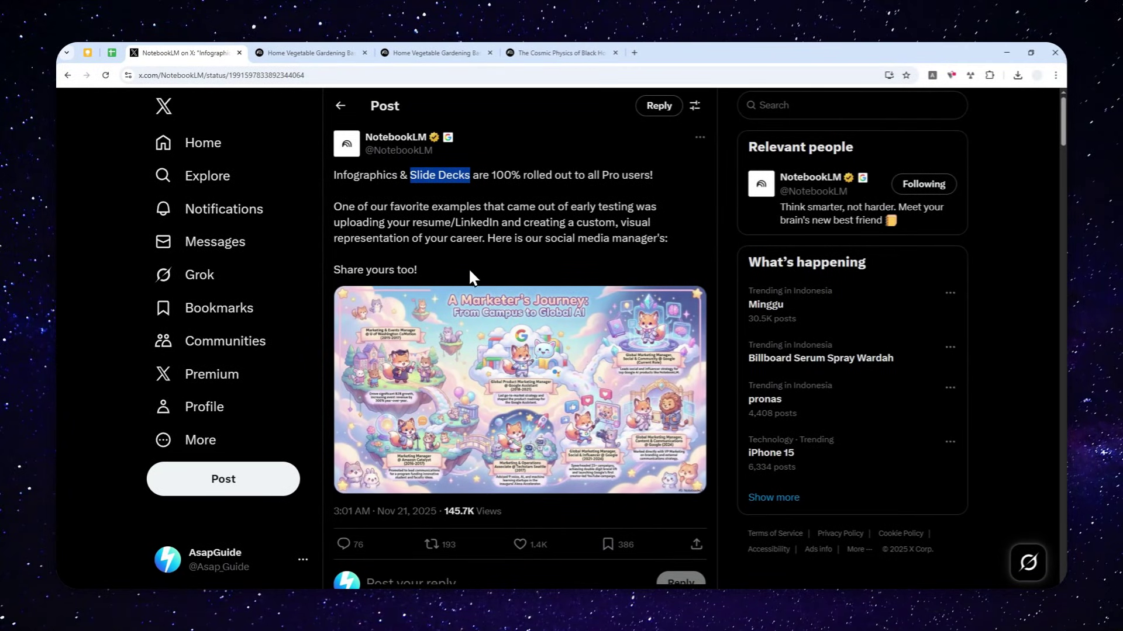
- Flip through the garden decks to Black Holes Explained and view its anatomy cross-section slide
left_click(349, 47)
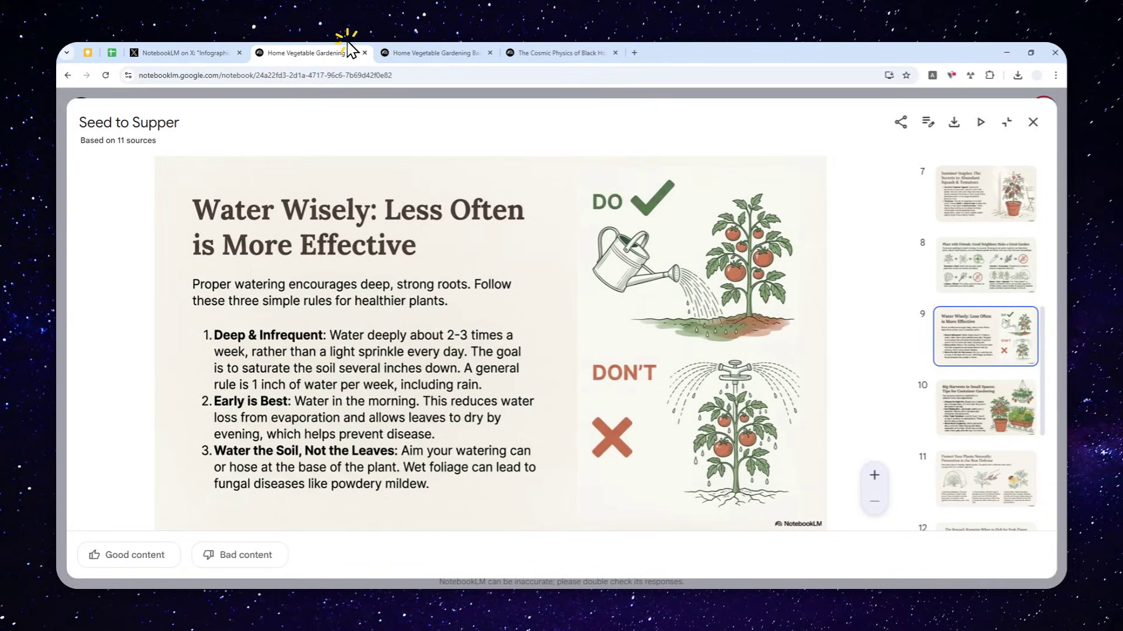
left_click(426, 44)
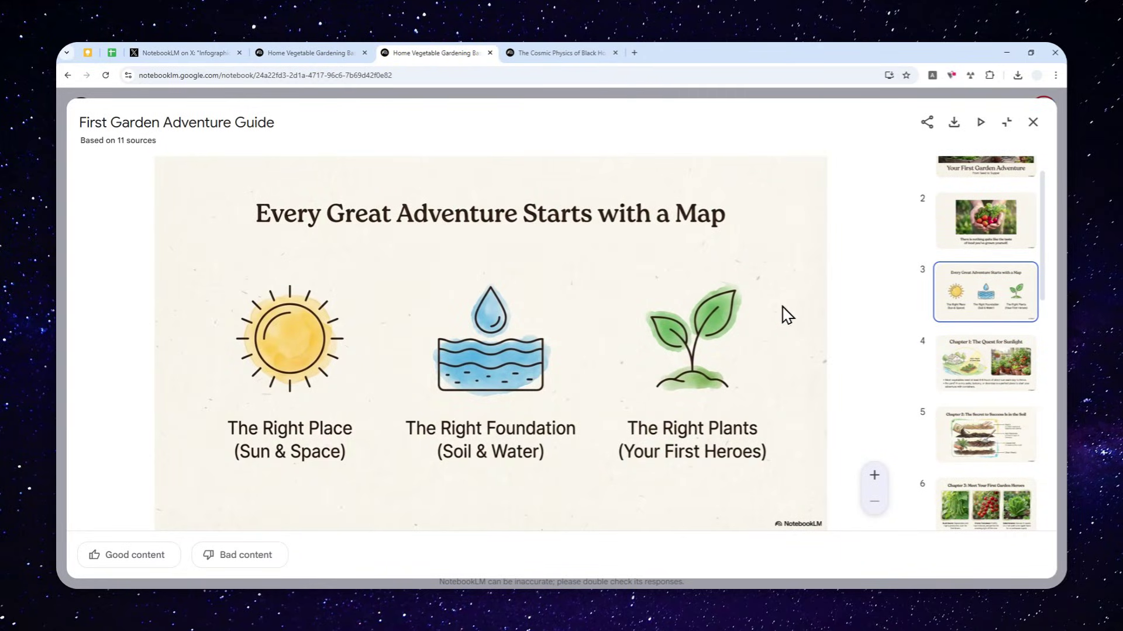
left_click(570, 52)
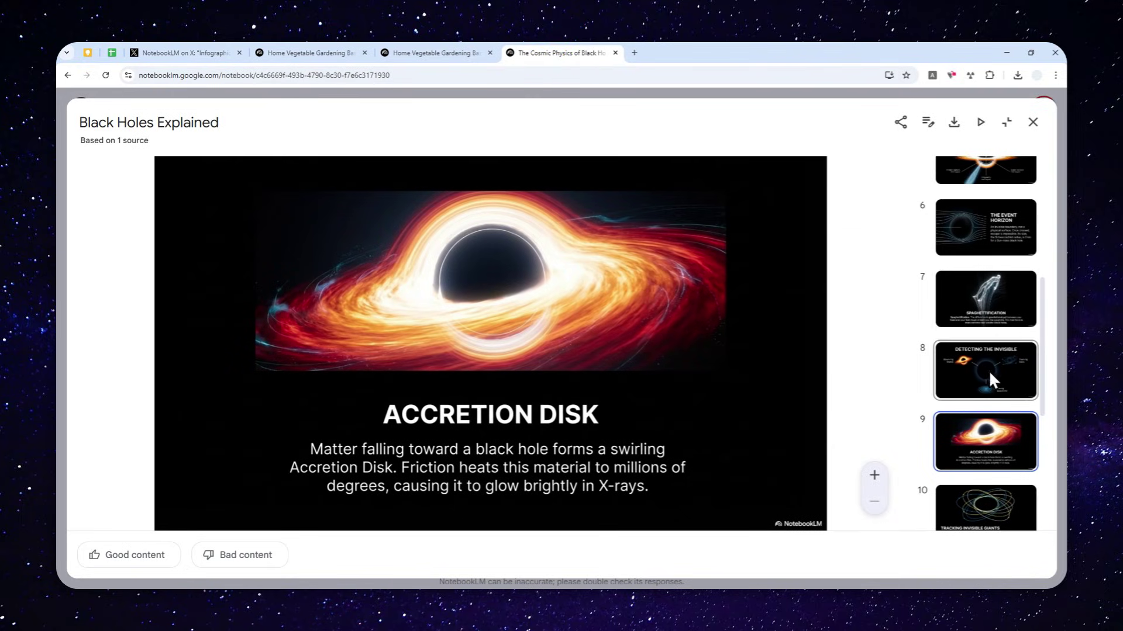
scroll(991, 322, "up", 3)
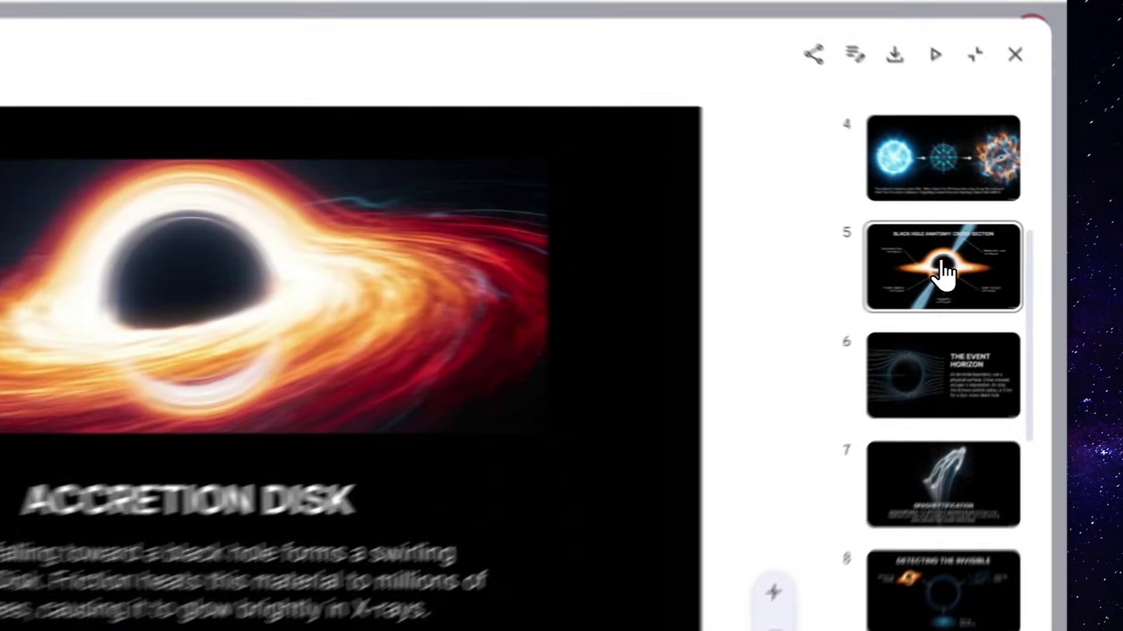
left_click(943, 266)
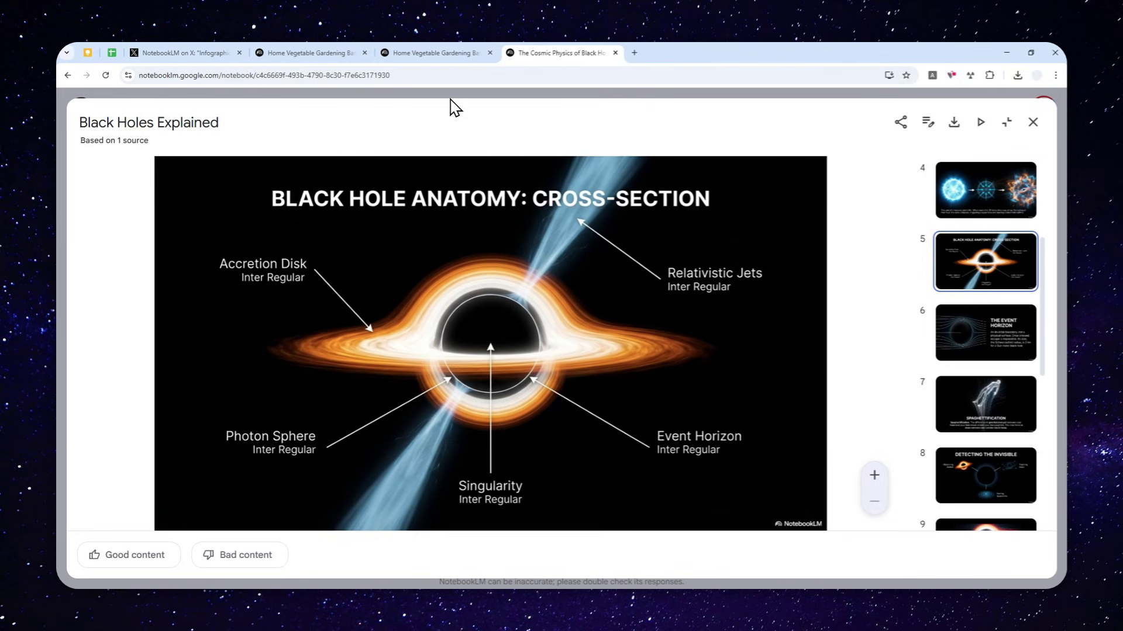
- View First Garden Adventure Guide's Quest for Sunlight, harvested vegetables and Thriving Garden Community slides
left_click(455, 51)
left_click(987, 374)
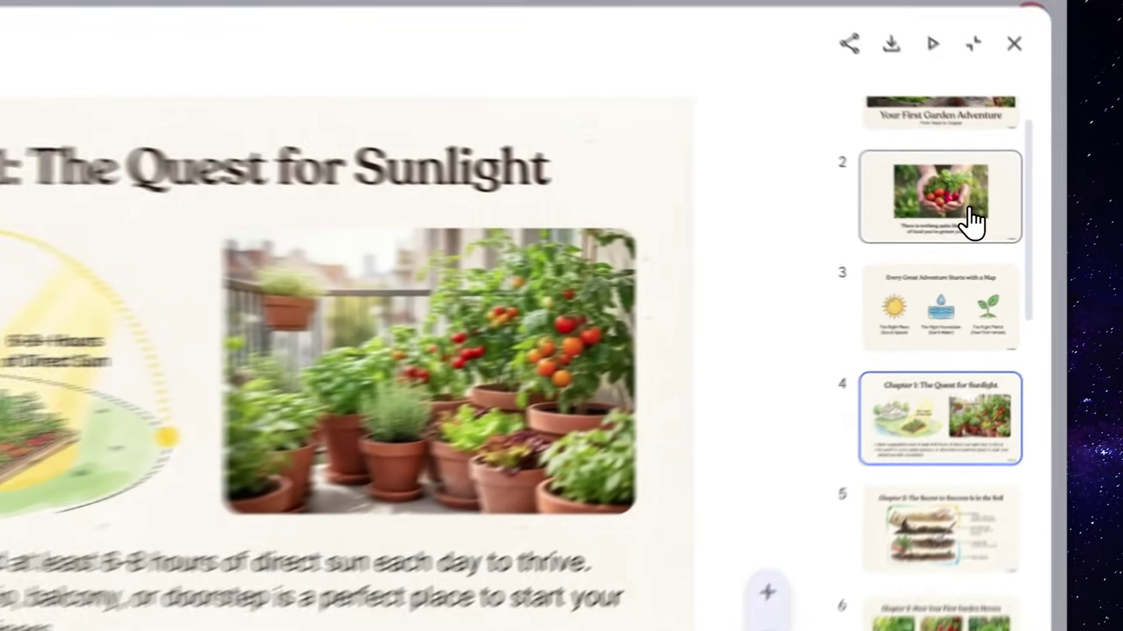
left_click(1000, 228)
scroll(942, 456, "down", 5)
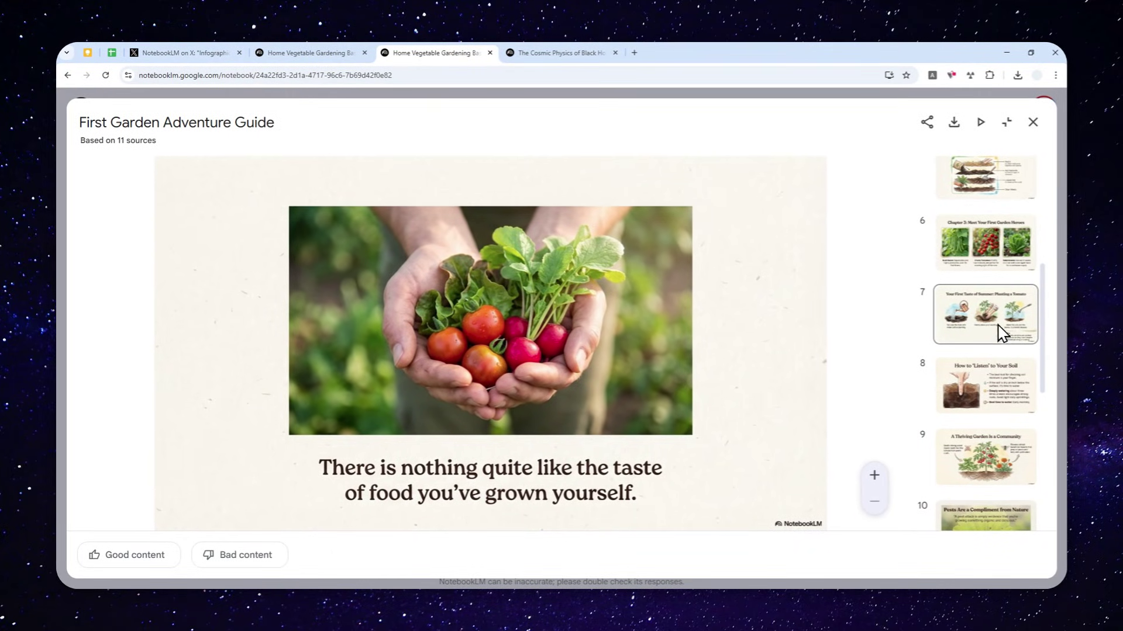
left_click(978, 461)
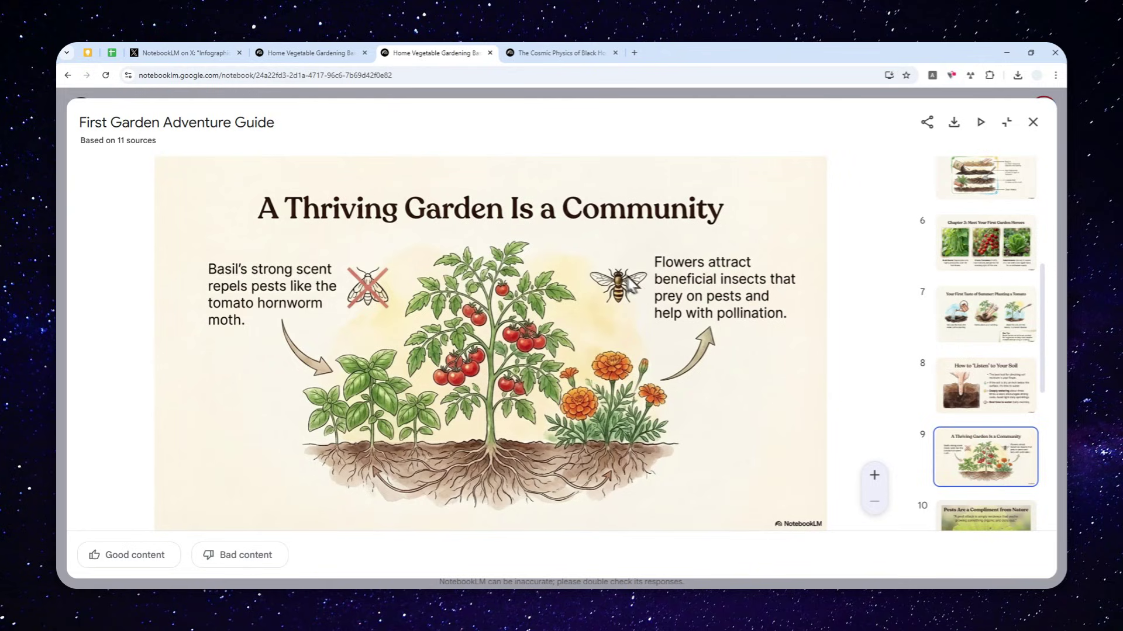
- Show Seed to Supper's Protect Your Plants Naturally slide, then open a new browser tab
left_click(316, 53)
scroll(1009, 397, "down", 2)
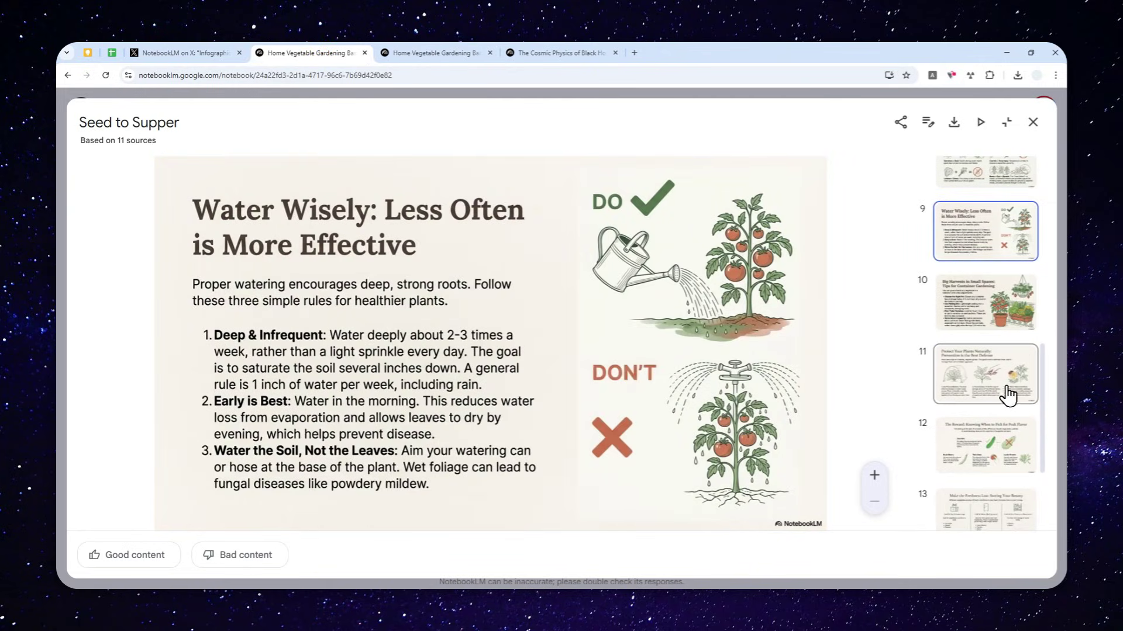
left_click(990, 385)
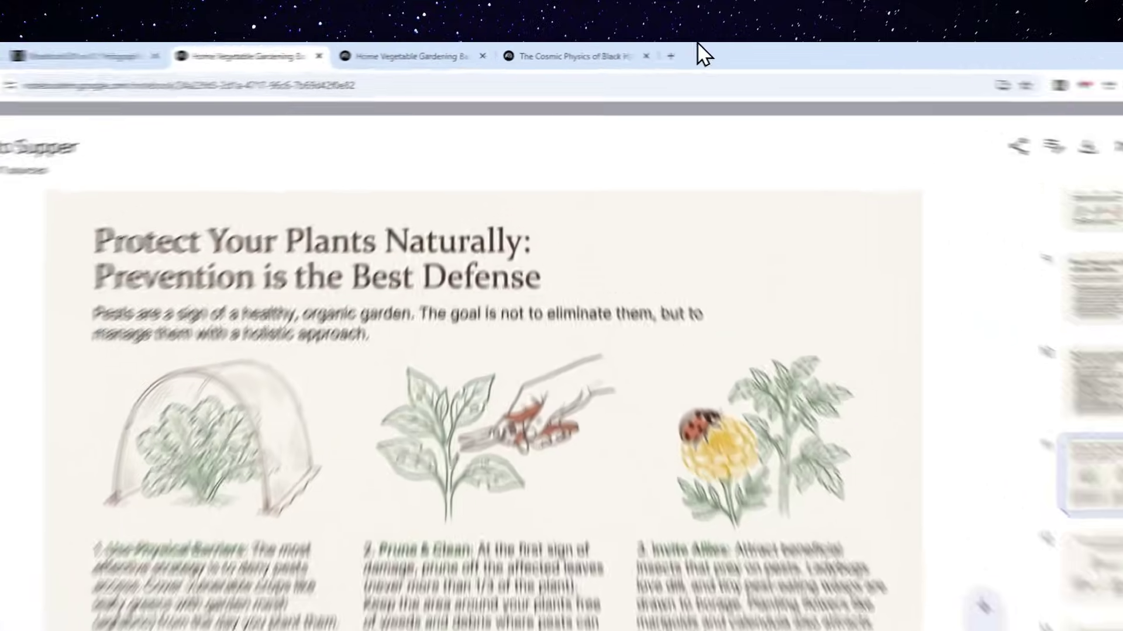
left_click(634, 53)
- Load notebooklm.google.com, glance back at the X post, and scroll to Recent notebooks
type("n")
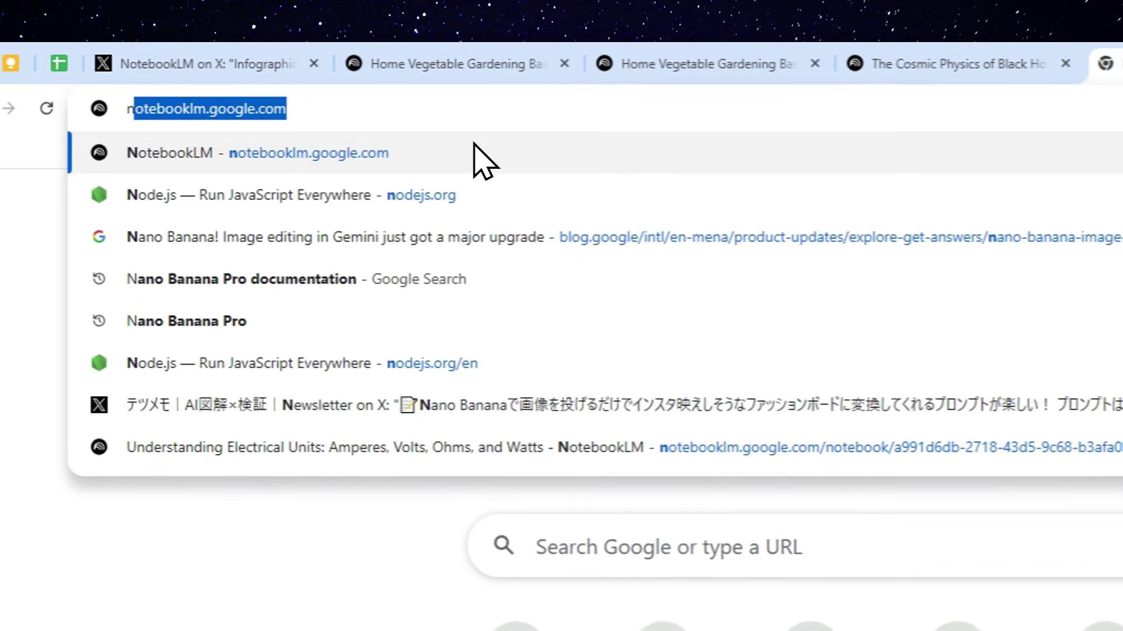
type("ot")
key("Return")
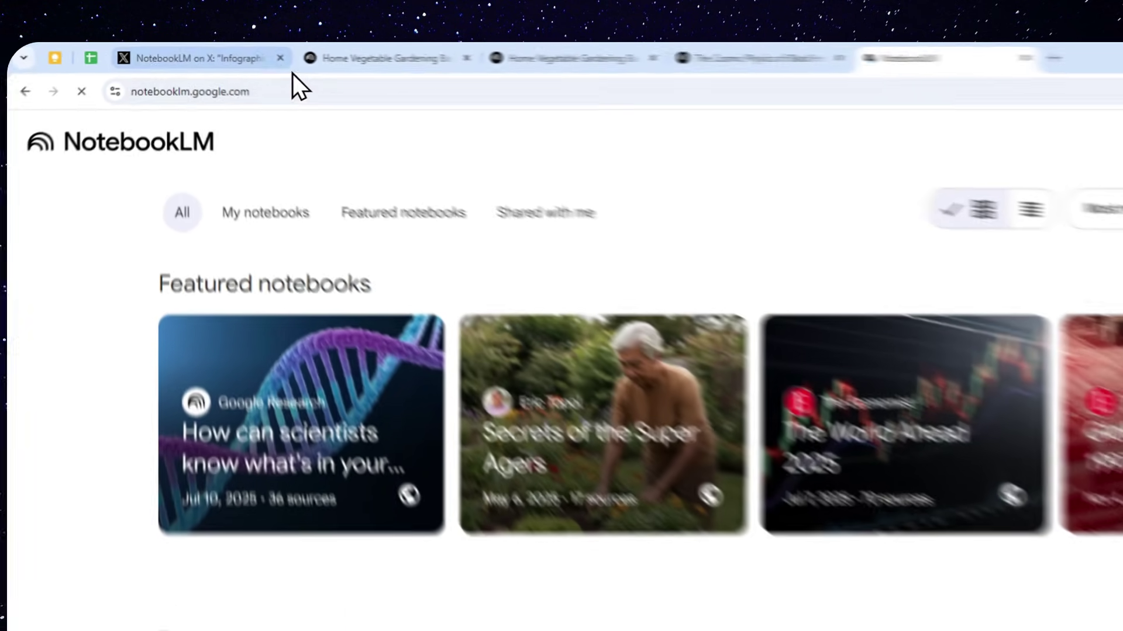
left_click(220, 58)
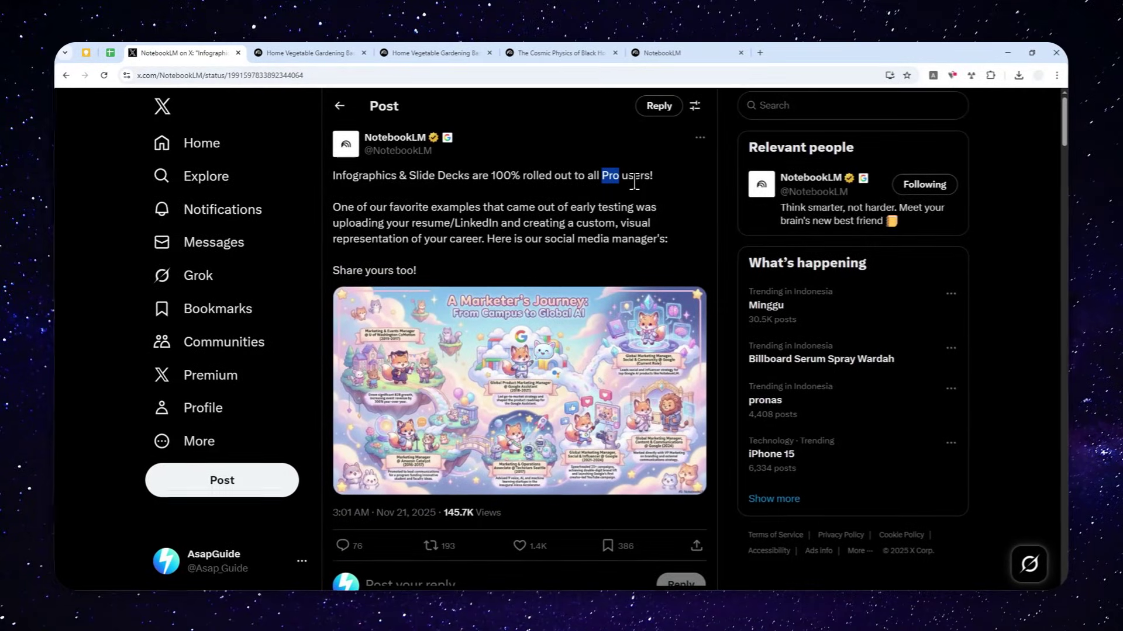
left_click(677, 45)
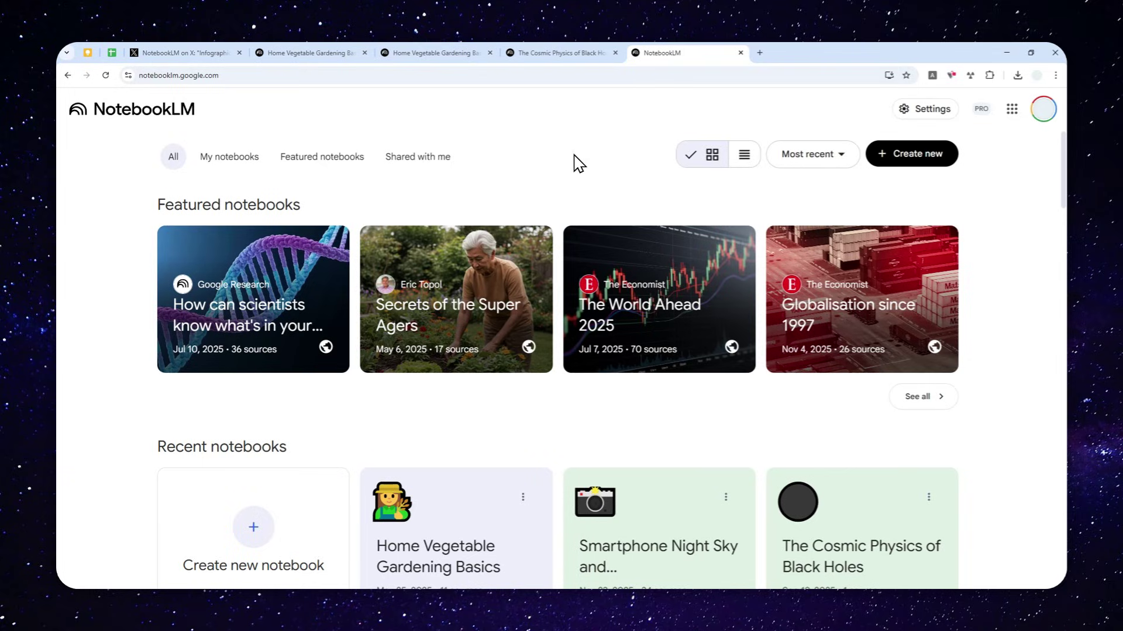
scroll(450, 160, "down", 3)
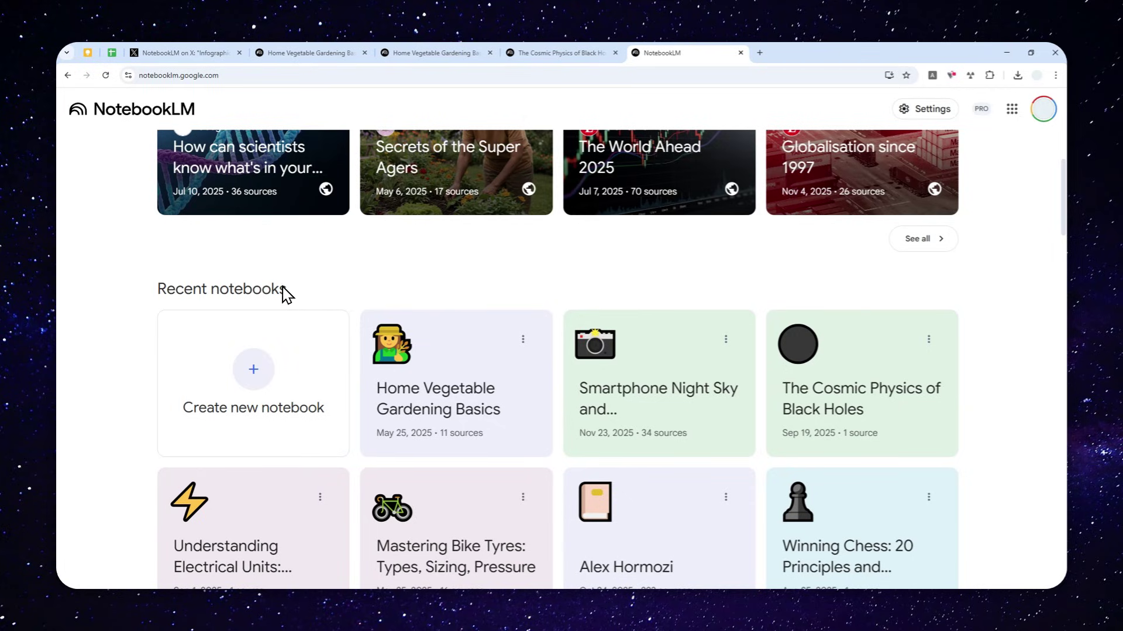
- Open the Smartphone Night Sky and Astrophotography Handbook notebook and scroll its 36 sources
left_click(641, 398)
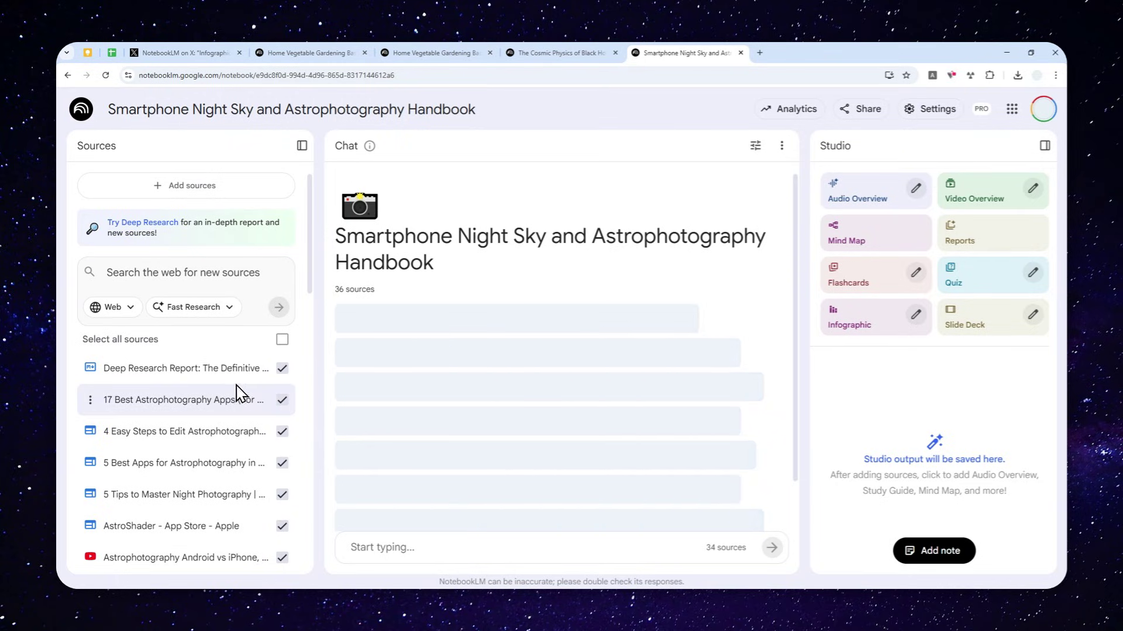
scroll(233, 383, "down", 4)
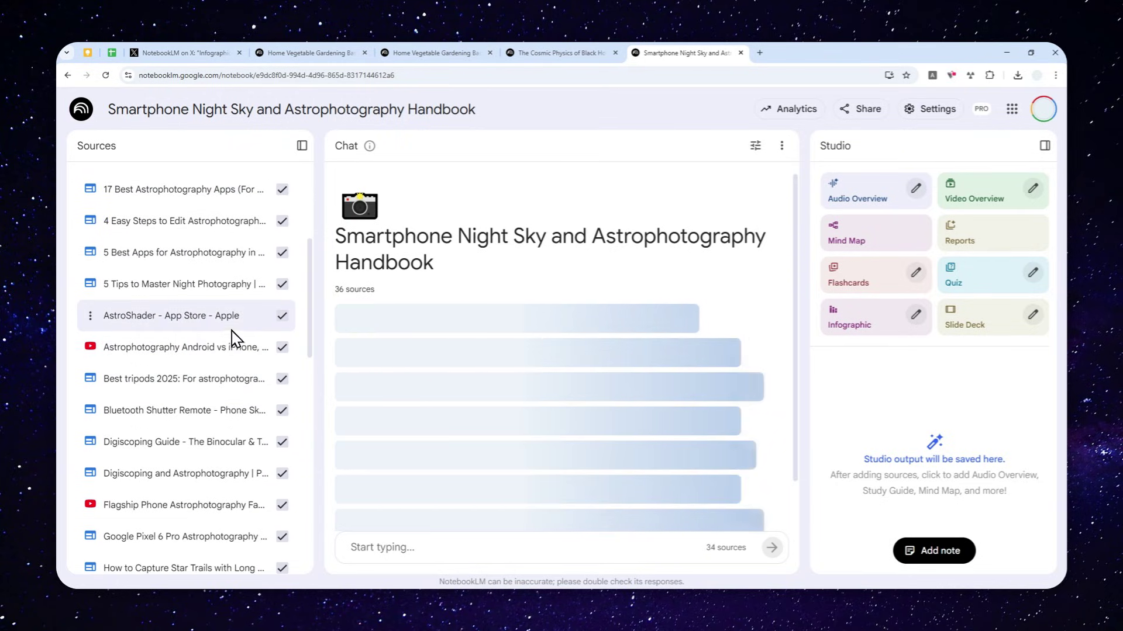
scroll(234, 339, "up", 4)
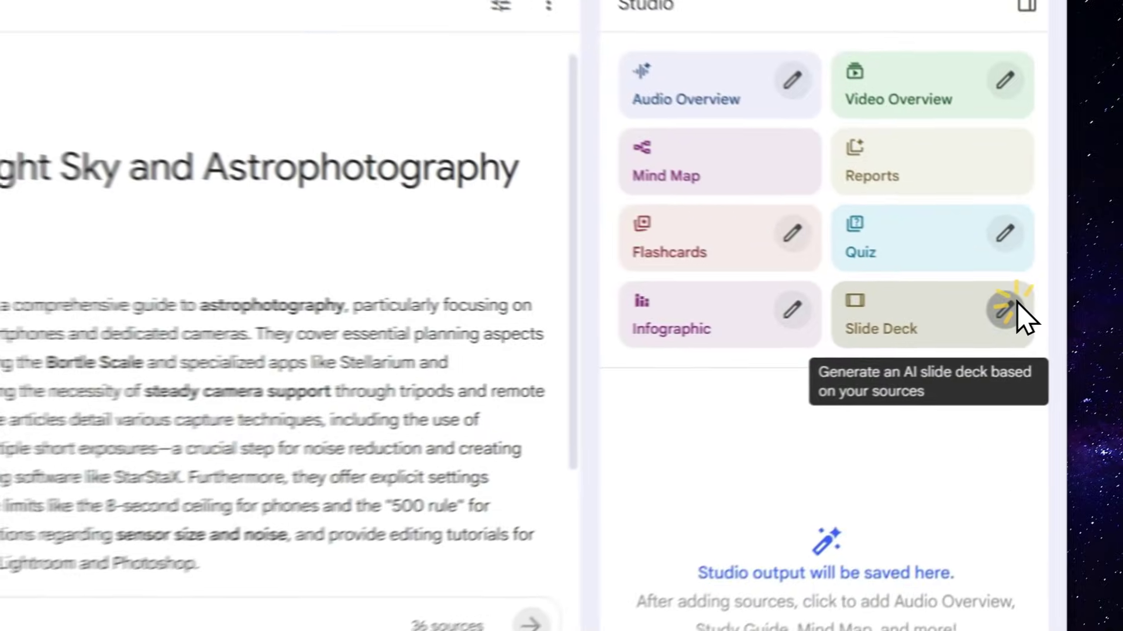
- Pick Presenter Slides in the Slide Deck customization, then return to the Seed to Supper deck
left_click(1033, 314)
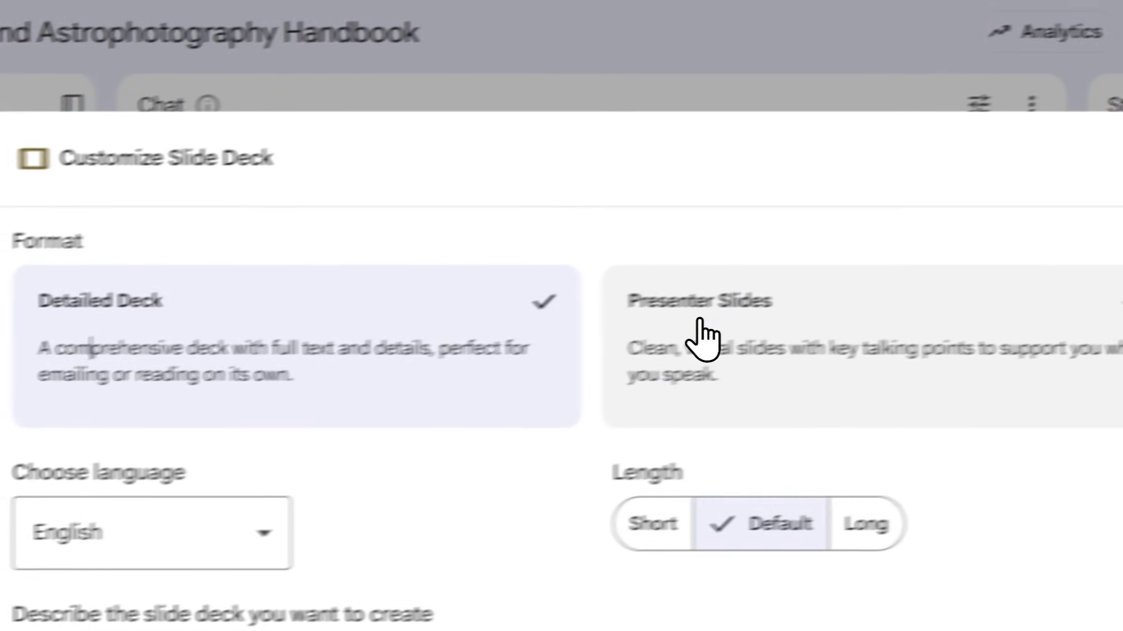
left_click(701, 322)
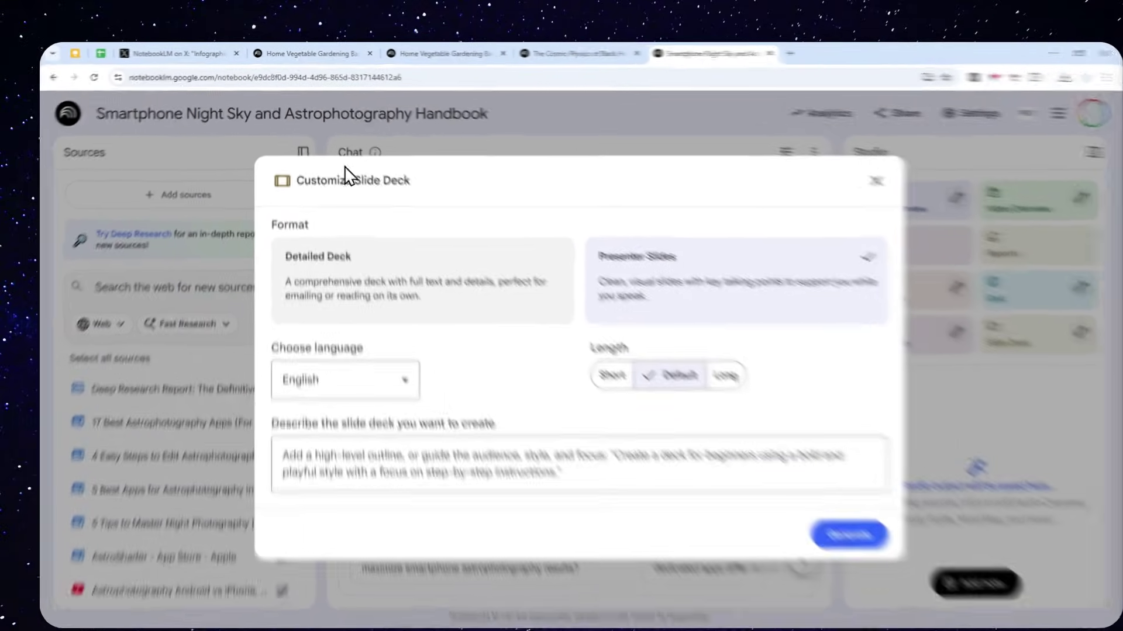
left_click(338, 53)
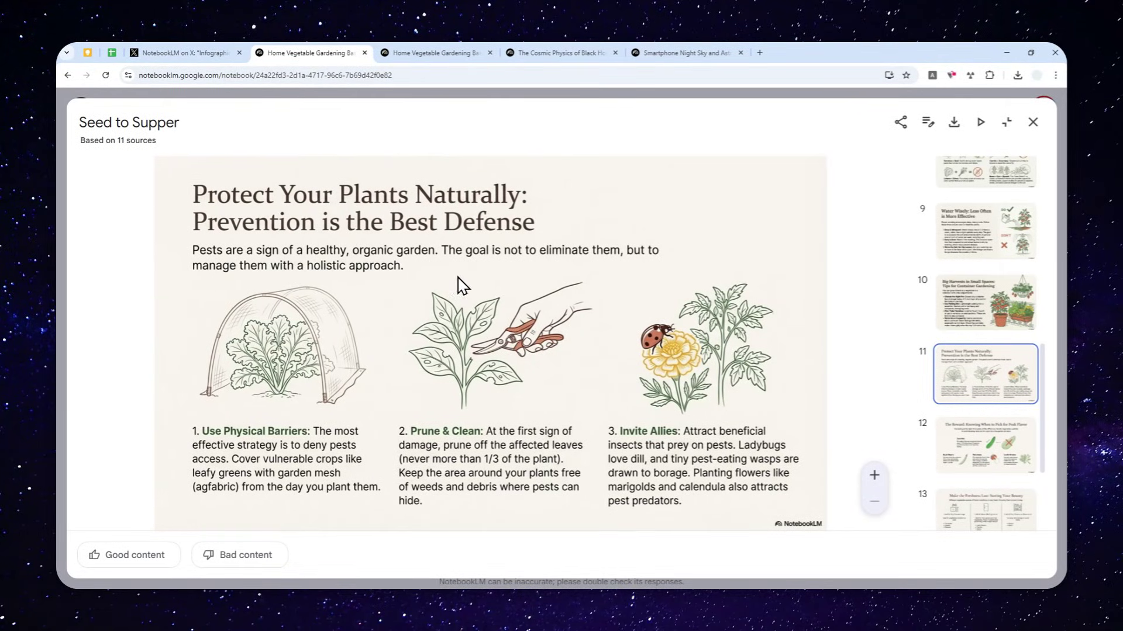
- In First Garden Adventure Guide, view the Meet Your First Garden Heroes and Every Great Adventure Starts with a Map slides
left_click(426, 53)
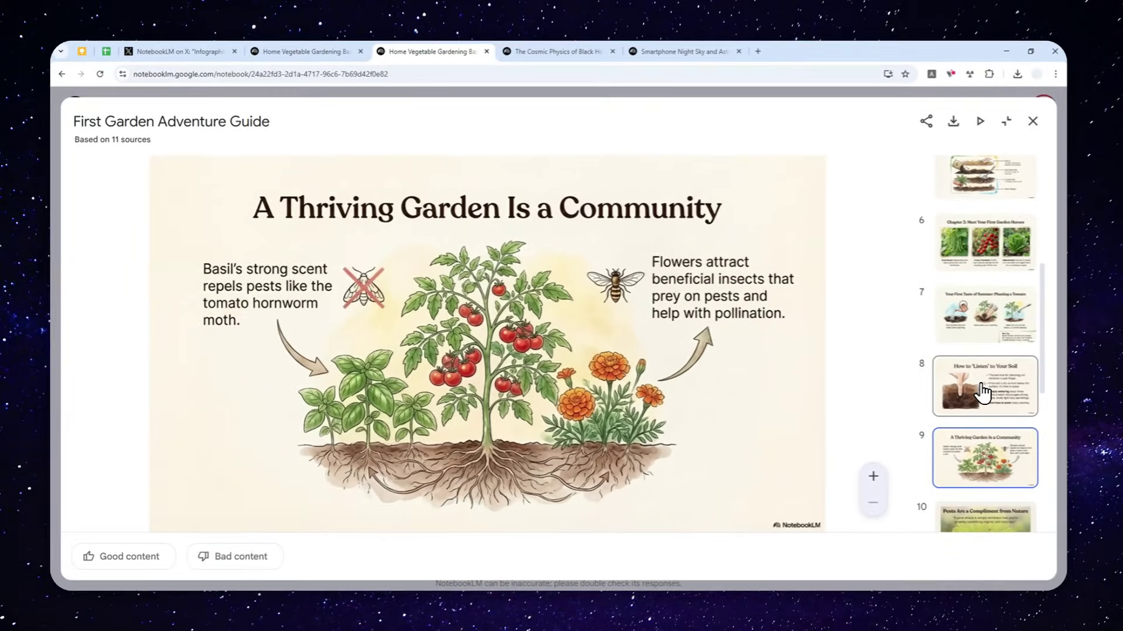
scroll(985, 362, "up", 2)
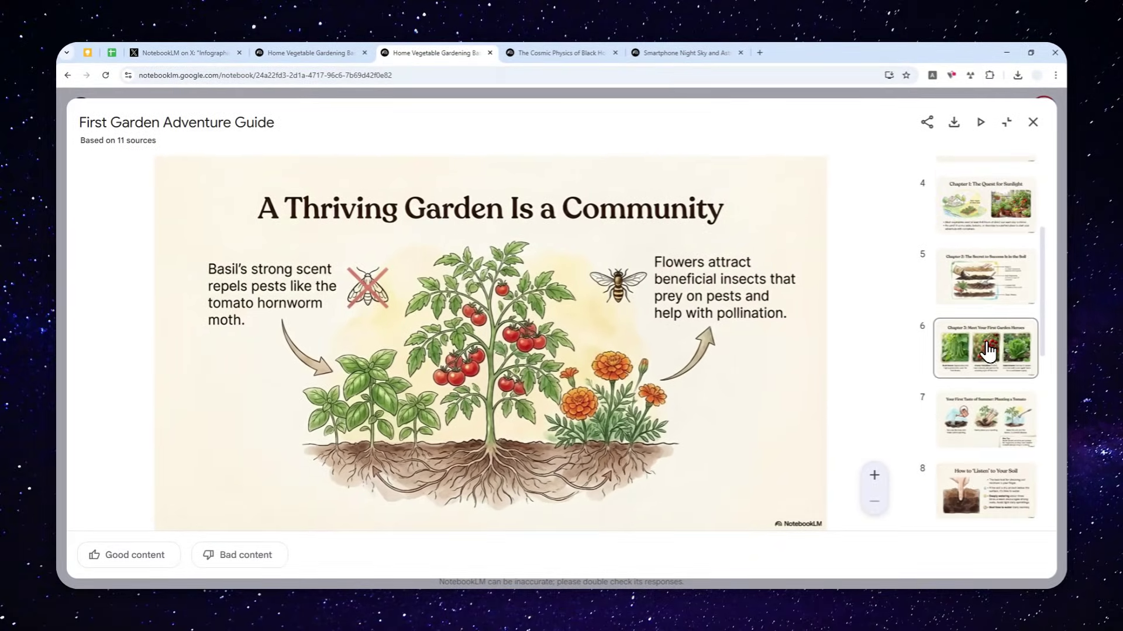
left_click(988, 352)
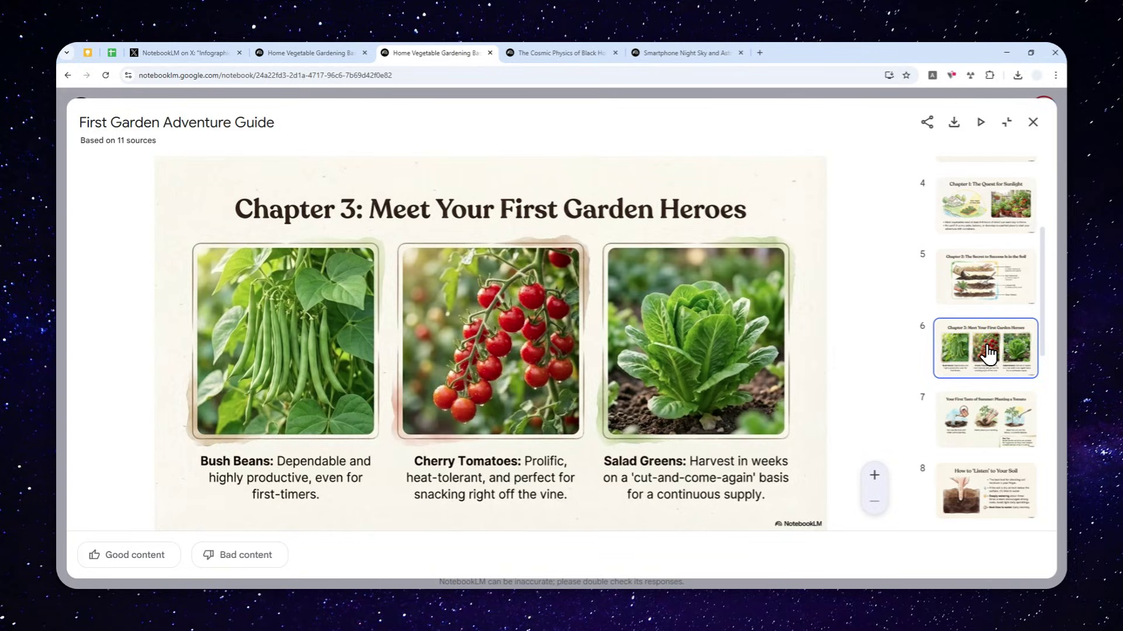
scroll(988, 354, "up", 2)
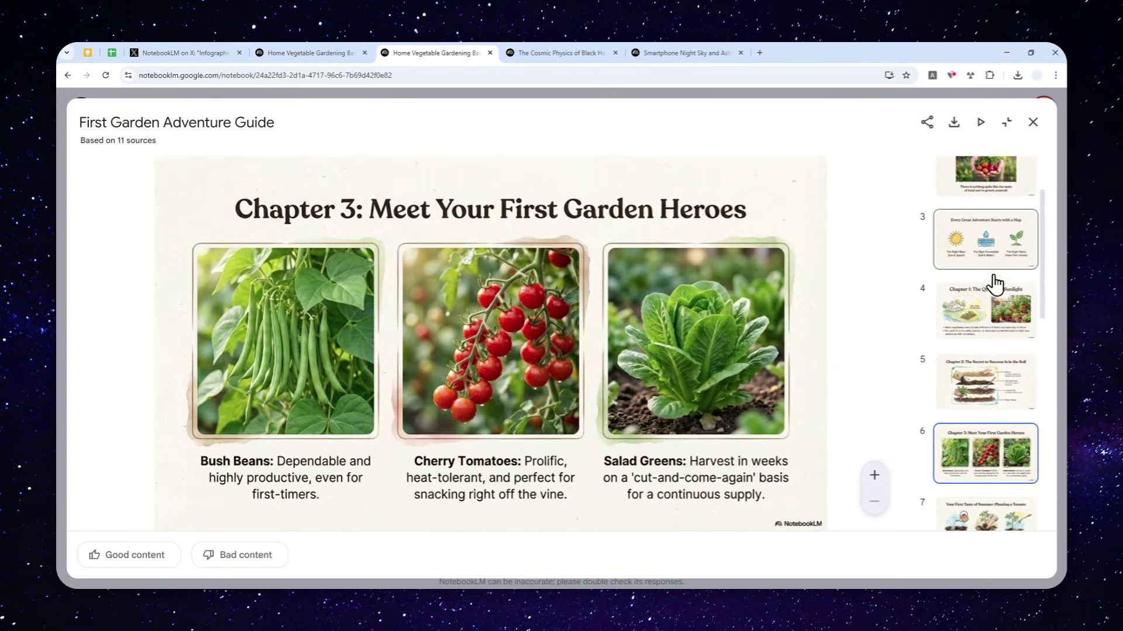
left_click(996, 254)
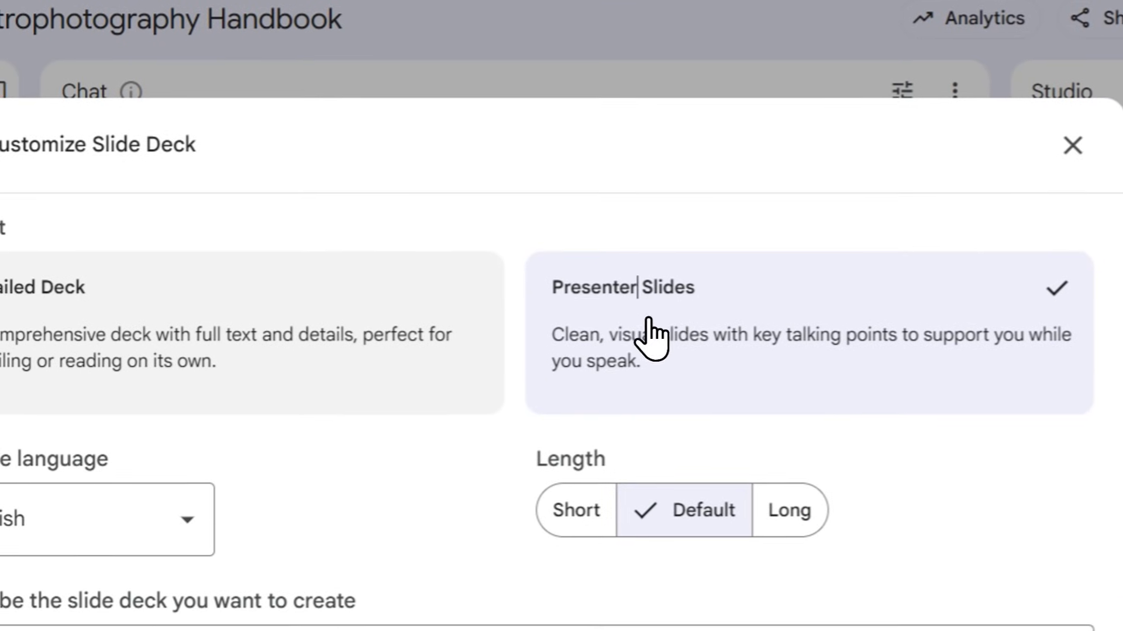
- Set the deck to Presenter Slides, English and Default length after trying Short and Long
left_click(666, 307)
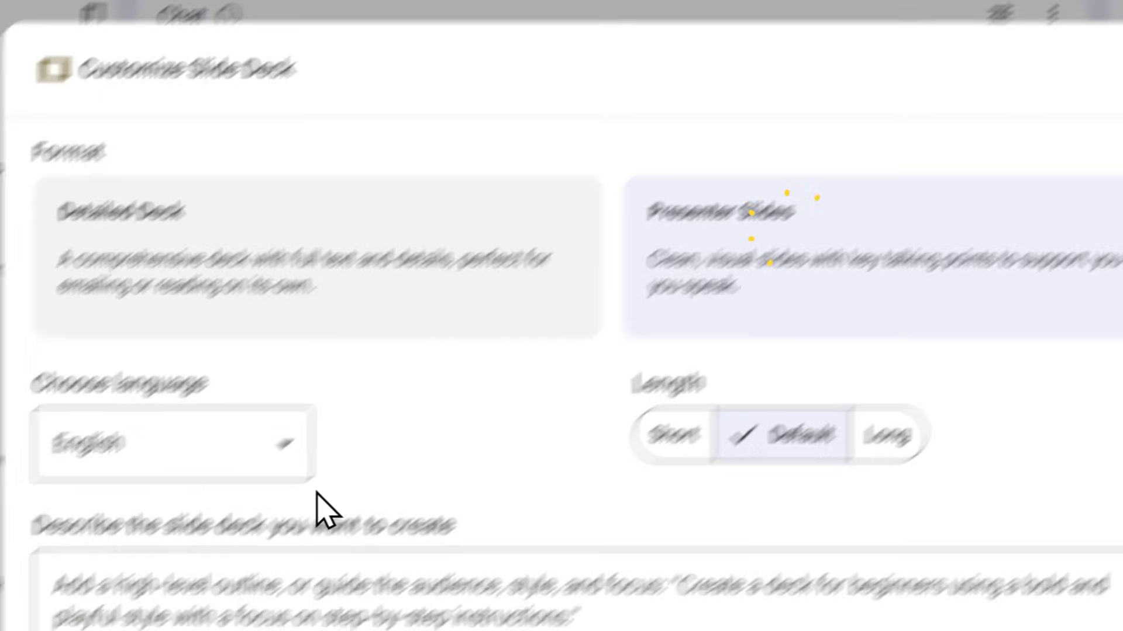
left_click(205, 438)
left_click(187, 444)
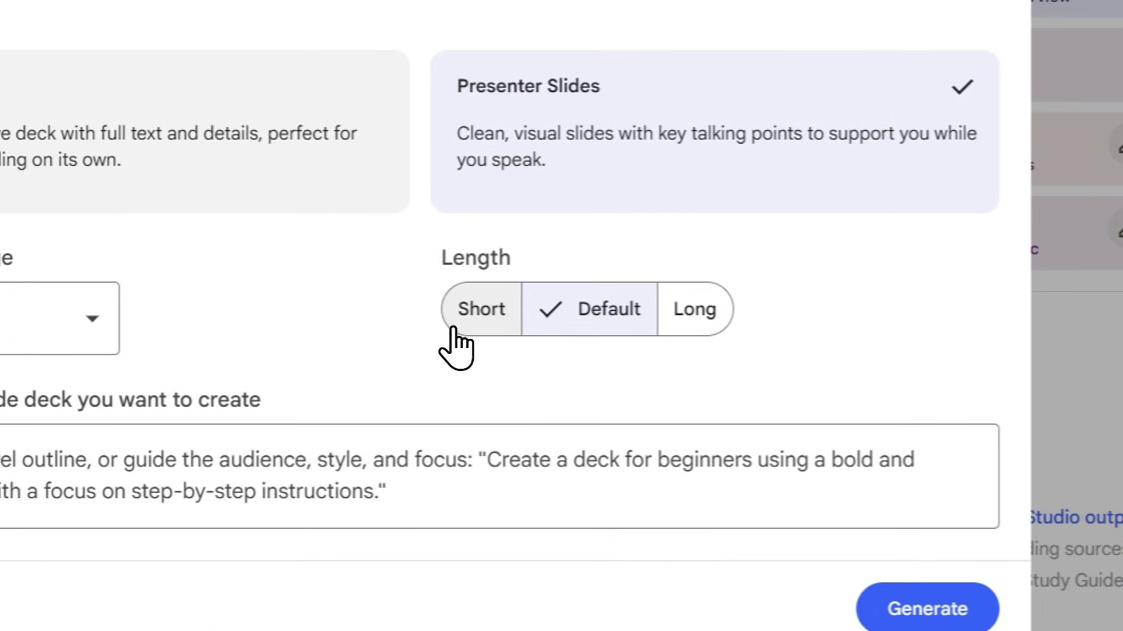
left_click(471, 335)
left_click(681, 331)
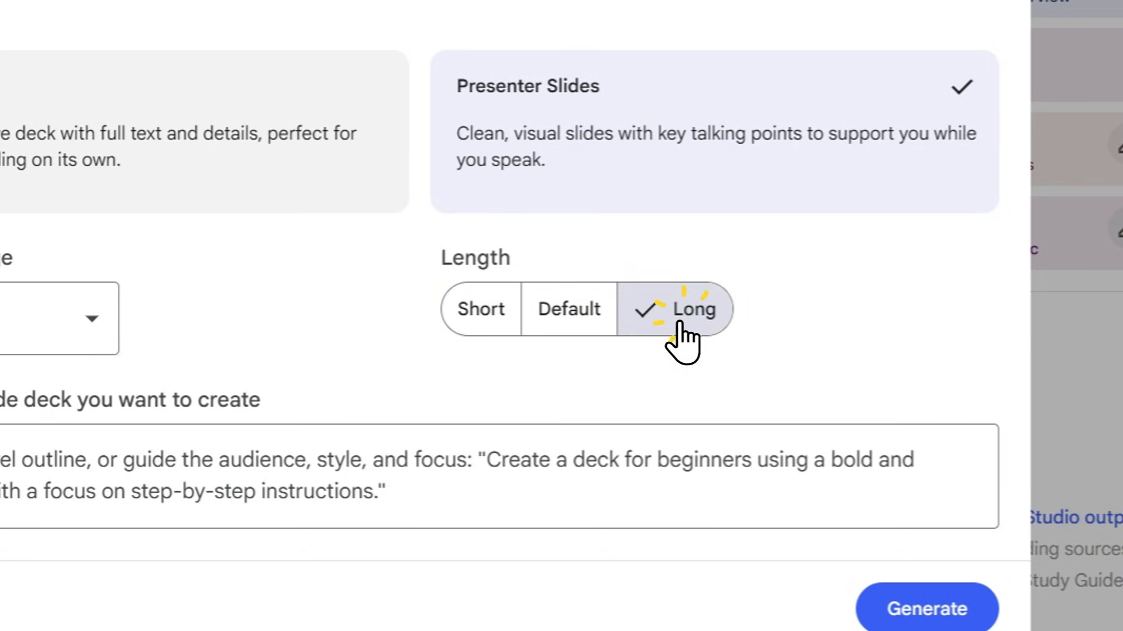
left_click(566, 318)
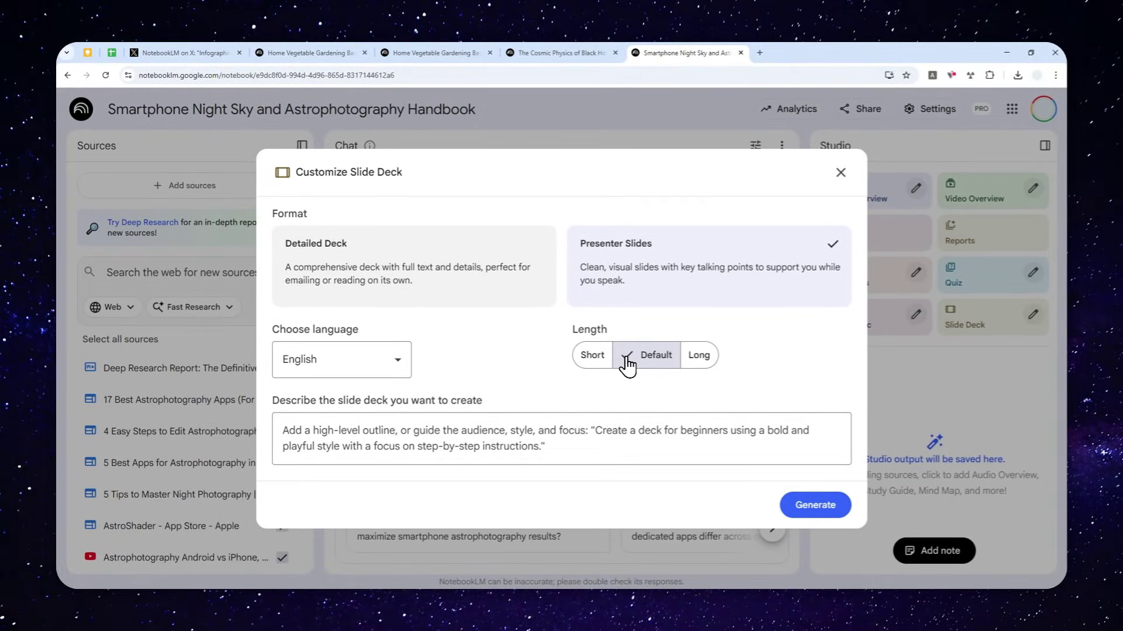
left_click(321, 433)
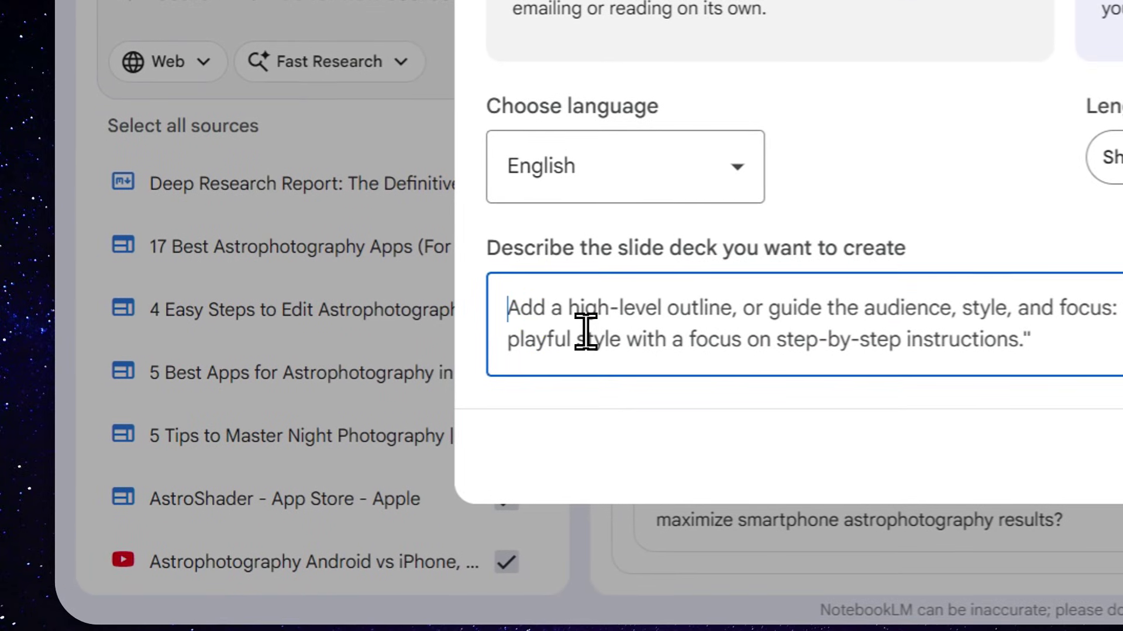
- Describe the deck as 'Use mostly dark background modern visual' and generate it
type("Use")
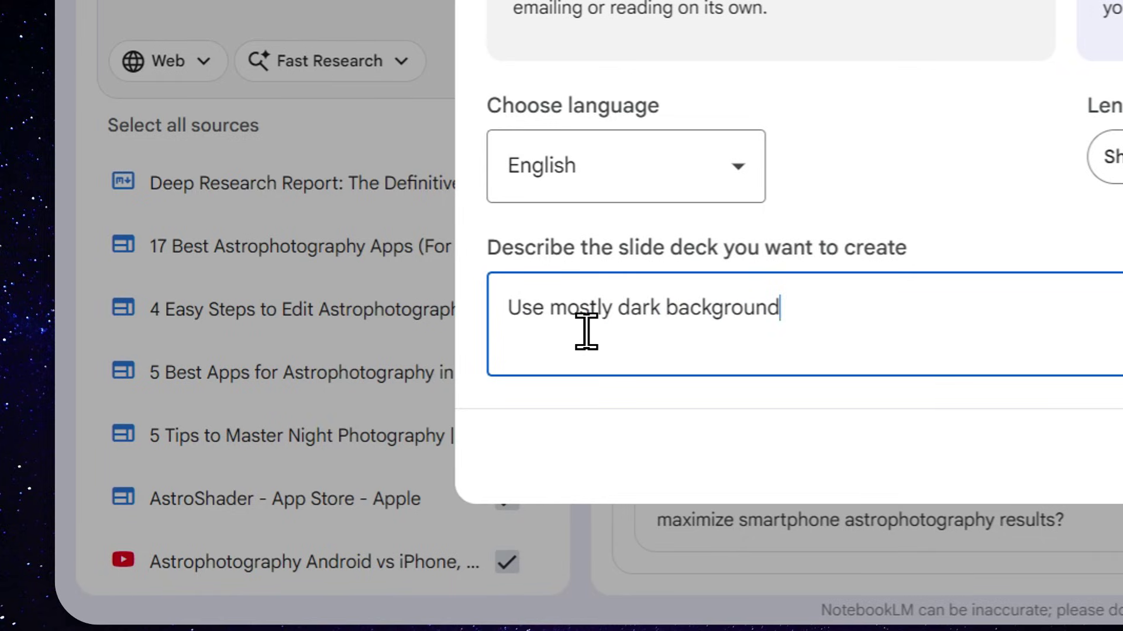
type("mostly dark background")
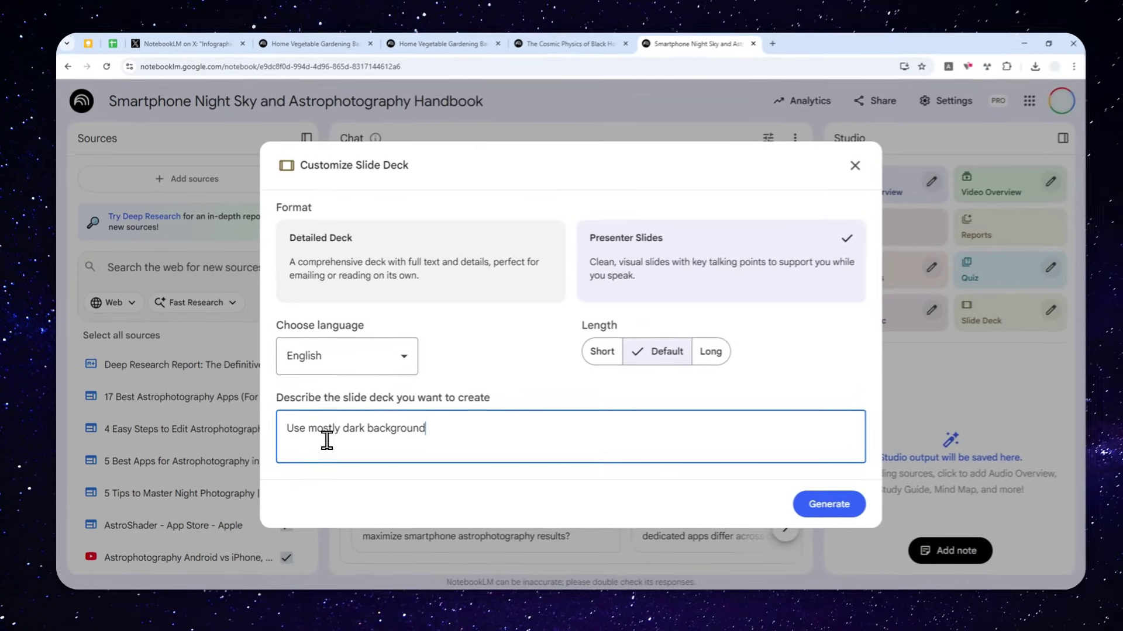
type(" modern v")
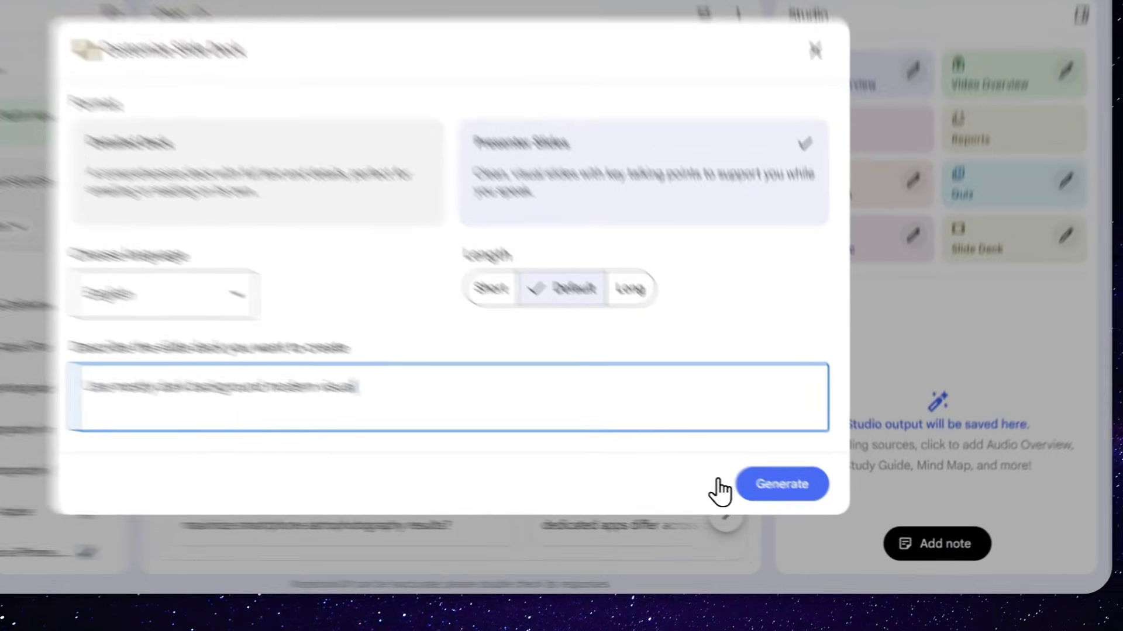
left_click(819, 505)
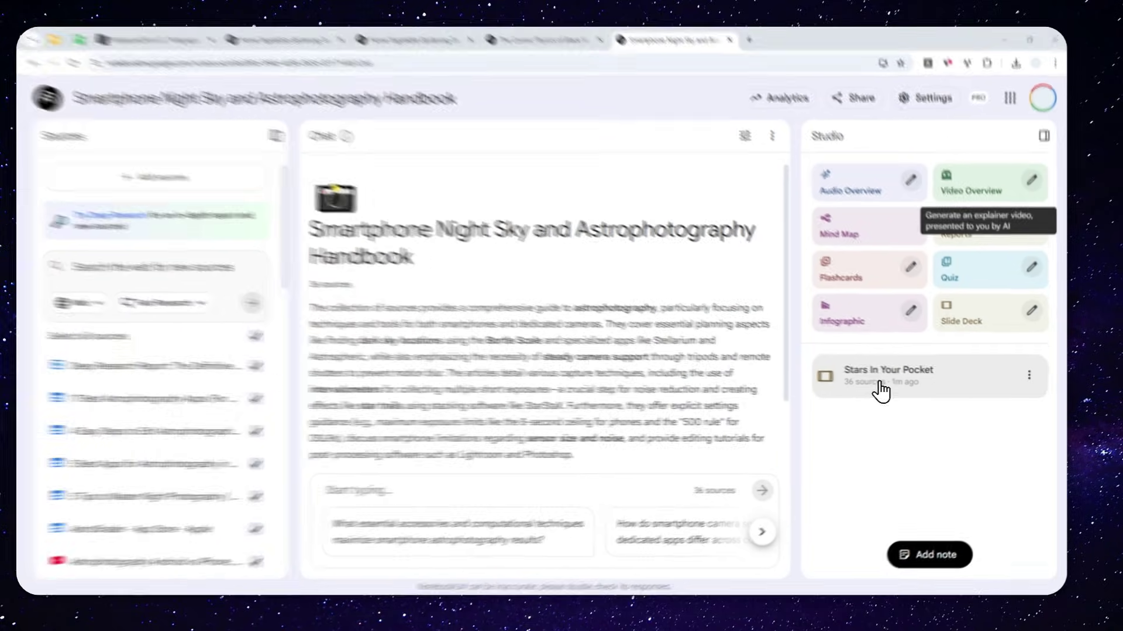
- Open Stars In Your Pocket, scroll its slides, and expand it into the large viewer
left_click(905, 389)
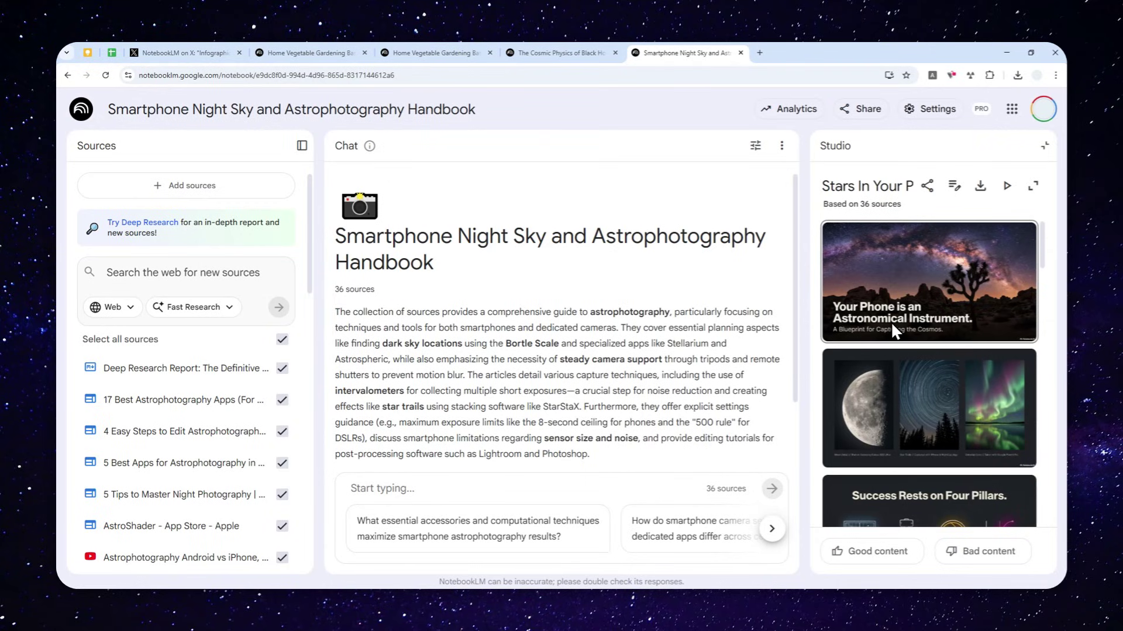
scroll(910, 317, "down", 6)
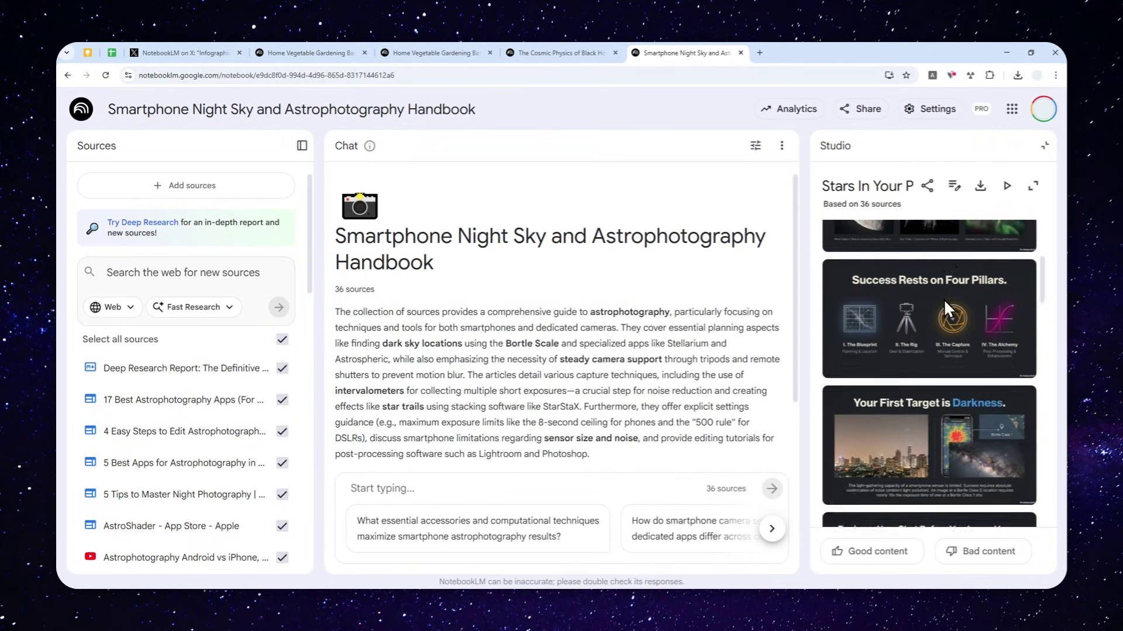
scroll(944, 298, "down", 3)
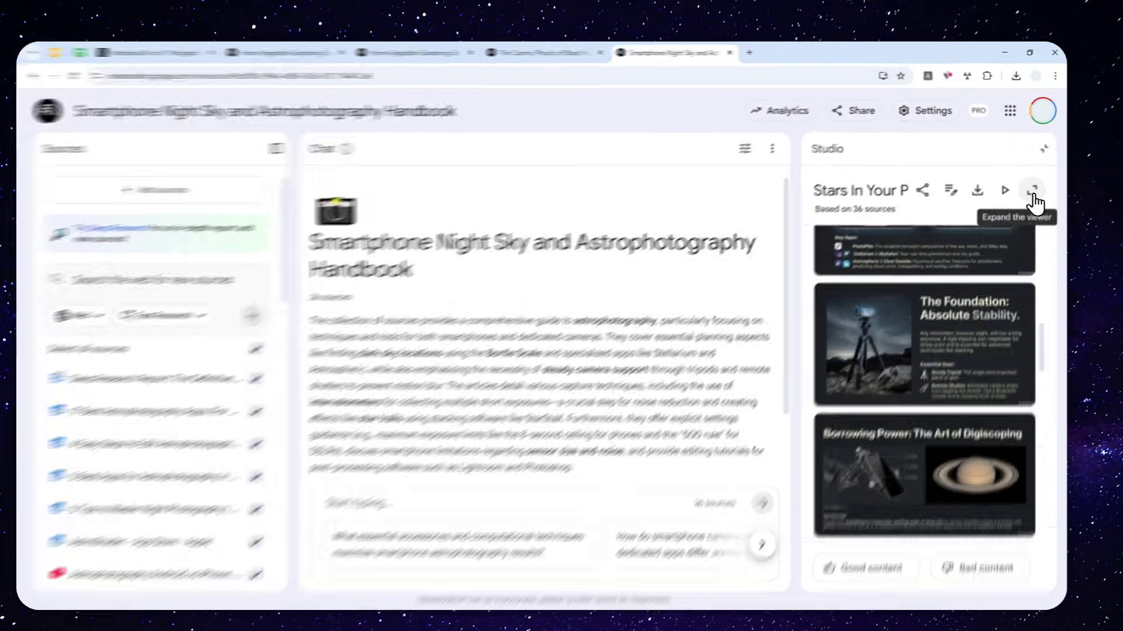
left_click(1033, 185)
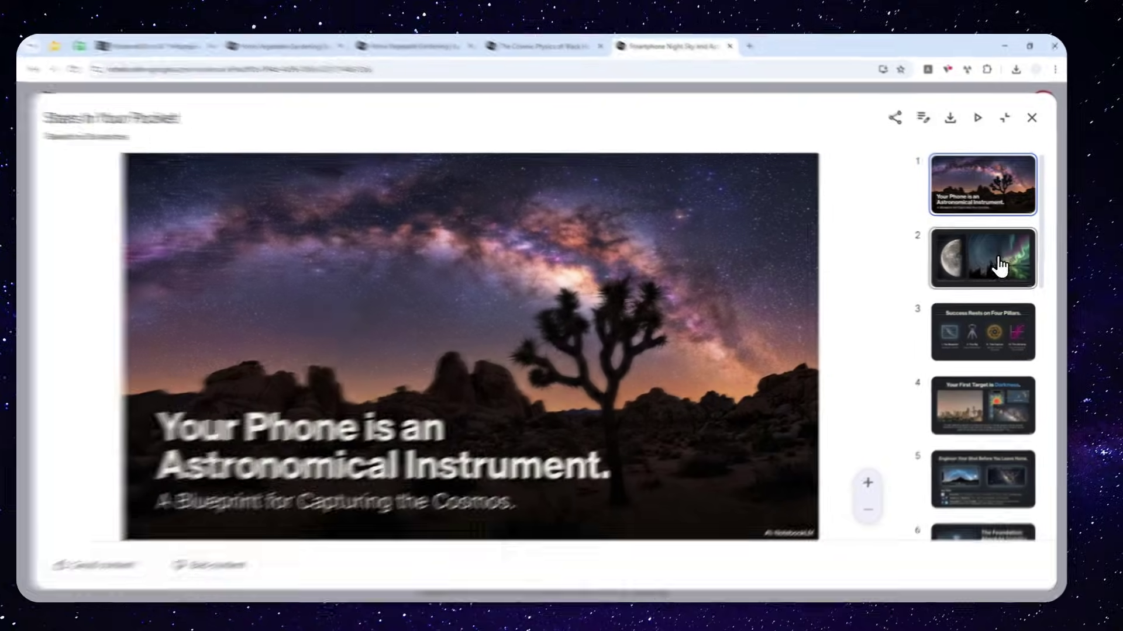
- View slides 2, 5 and Taking Manual Control, then play the deck as a full-screen slideshow
left_click(988, 266)
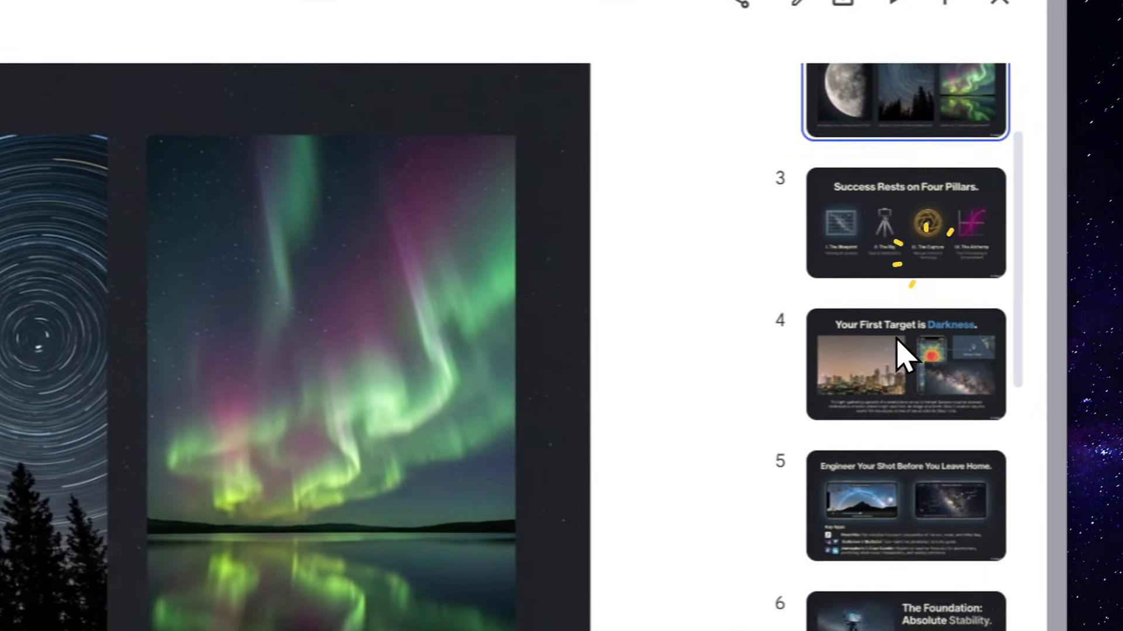
scroll(901, 368, "down", 2)
left_click(895, 381)
scroll(895, 371, "down", 6)
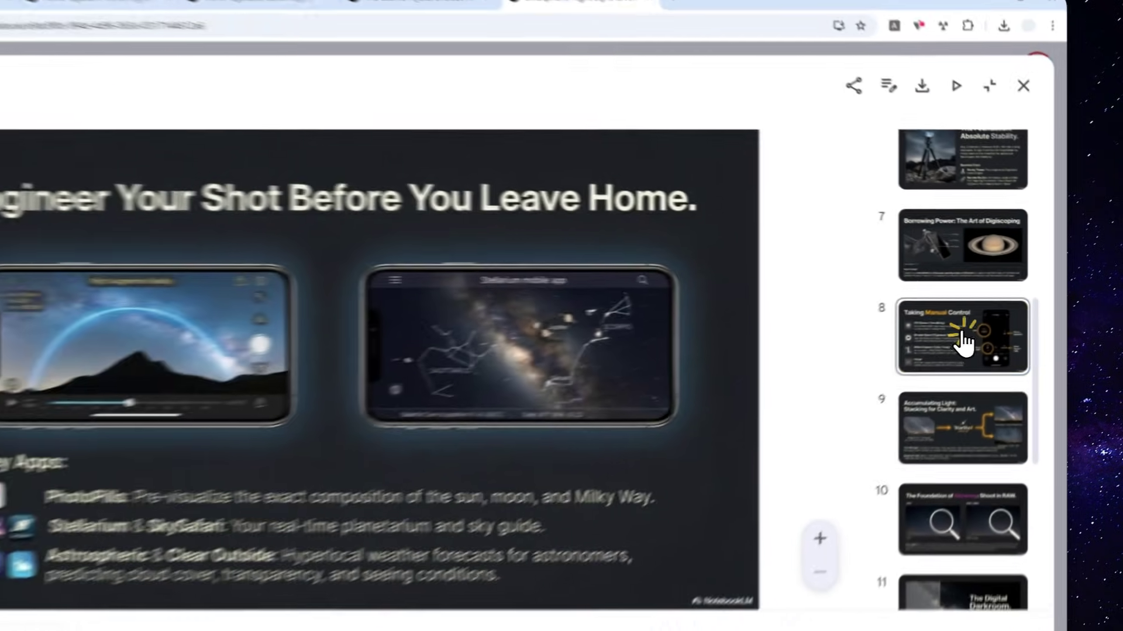
left_click(897, 377)
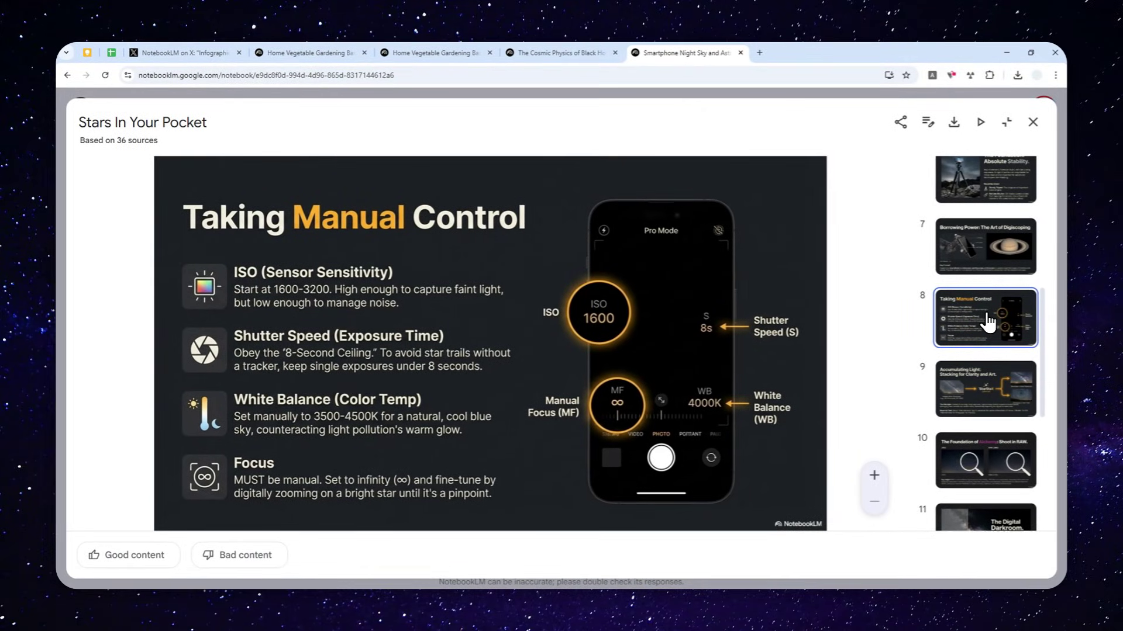
left_click(977, 130)
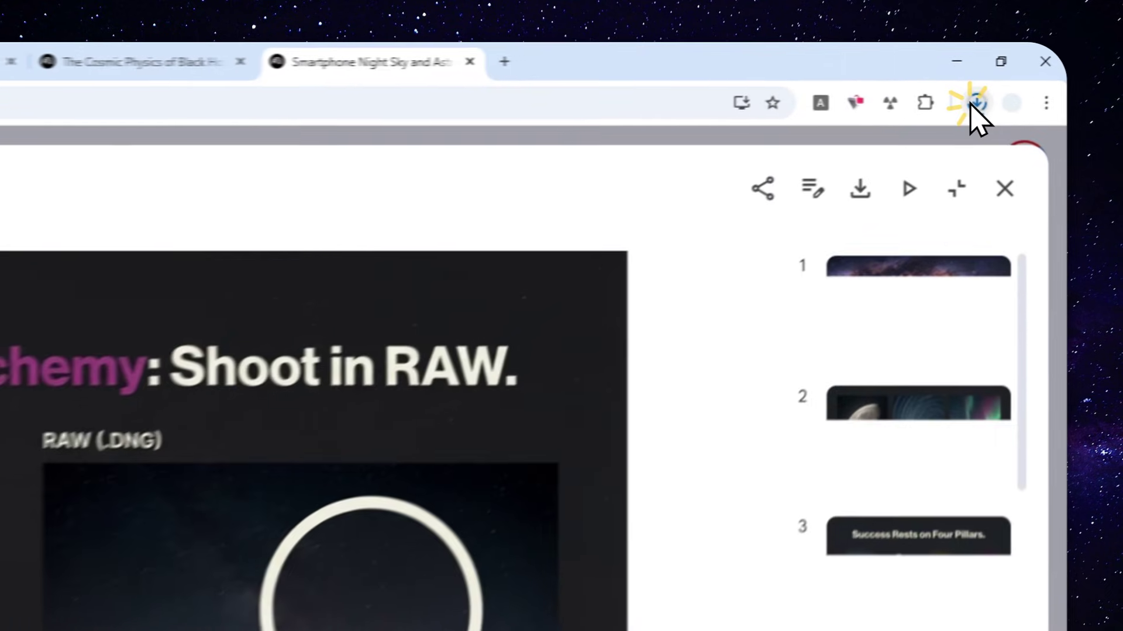
- Open Black_Holes_Explained.pdf from Chrome's recent downloads list
left_click(1017, 76)
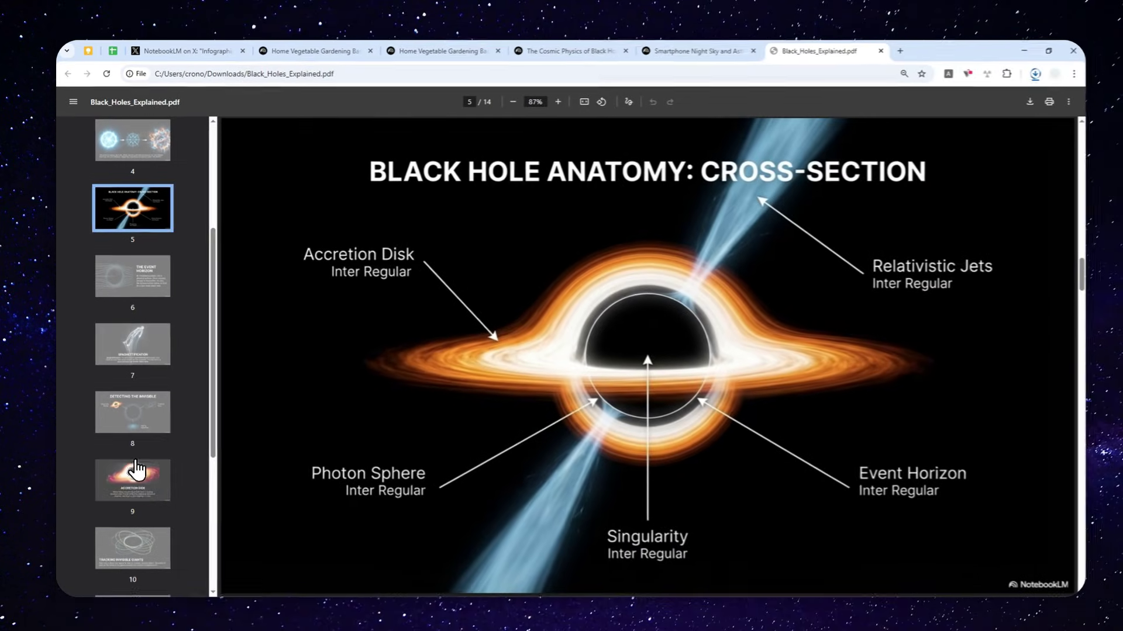
- View PDF pages 9, 5 and 3, then return to the Seed to Supper deck
left_click(136, 470)
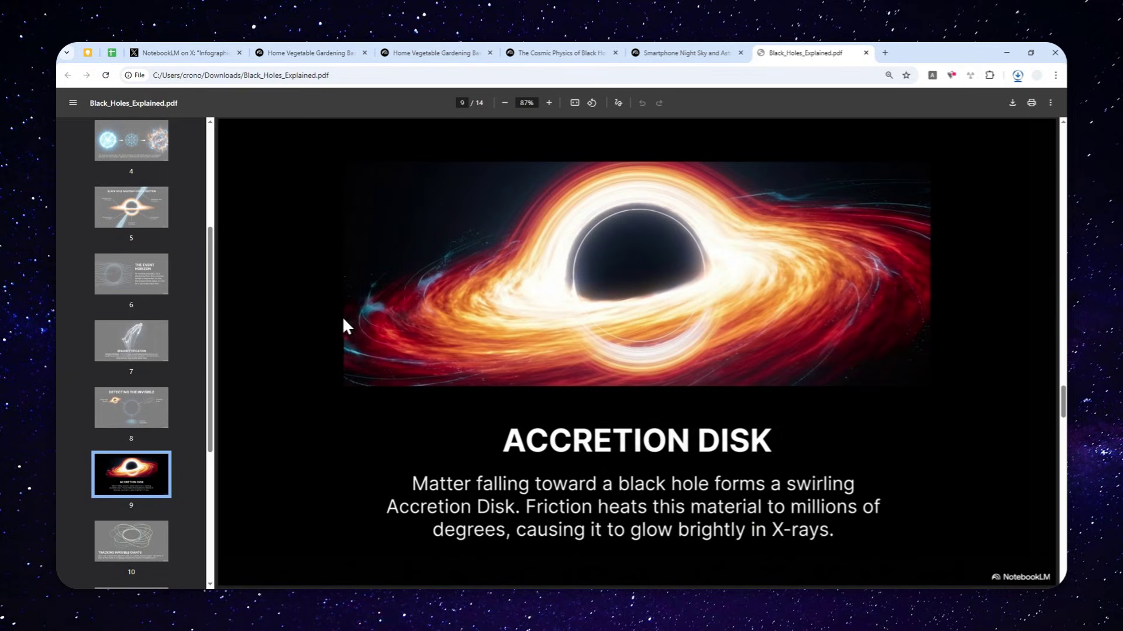
left_click(143, 217)
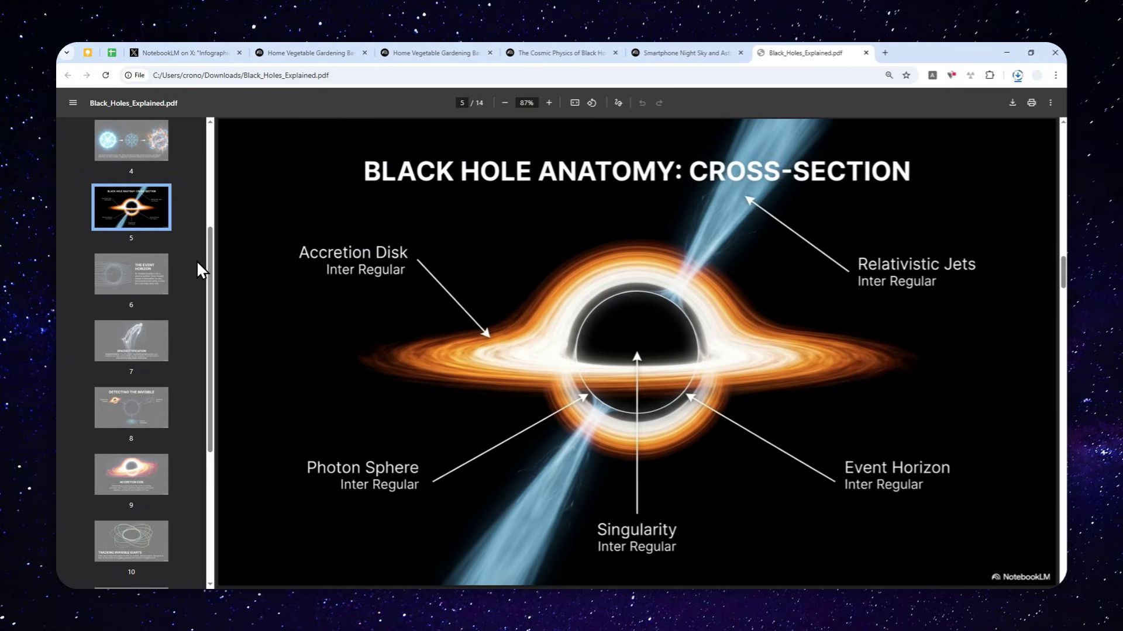
scroll(187, 270, "up", 4)
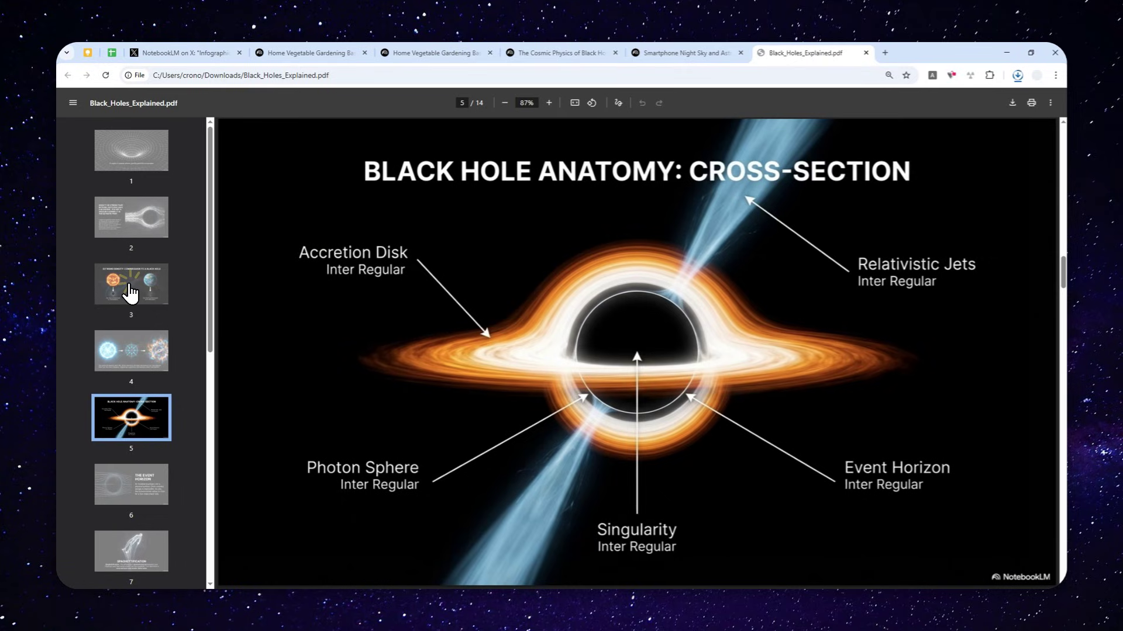
left_click(129, 292)
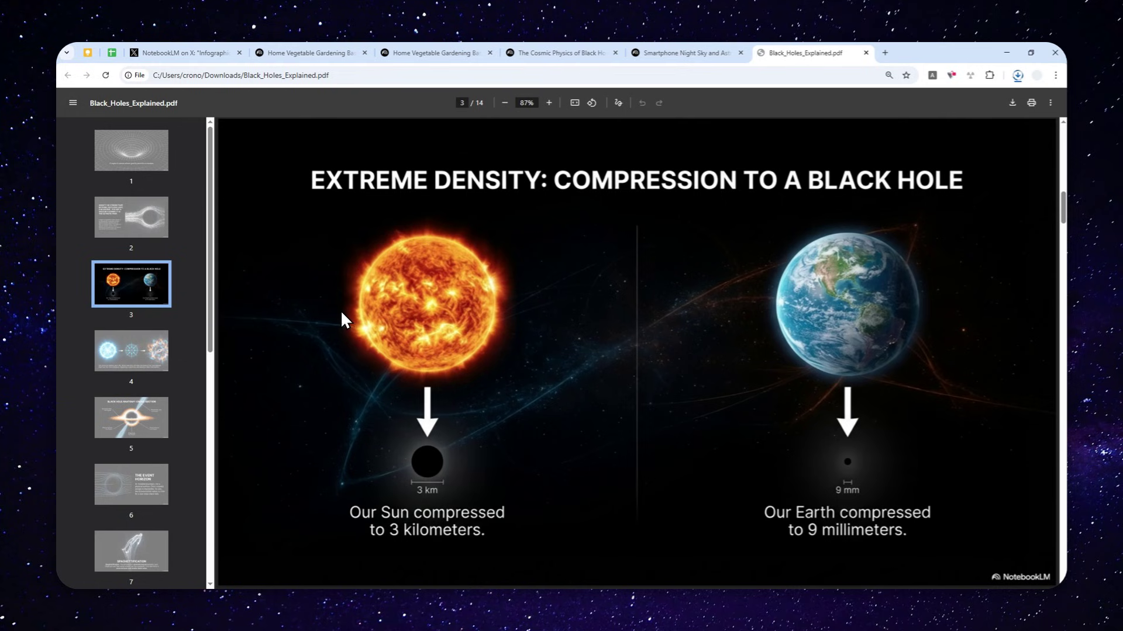
left_click(328, 51)
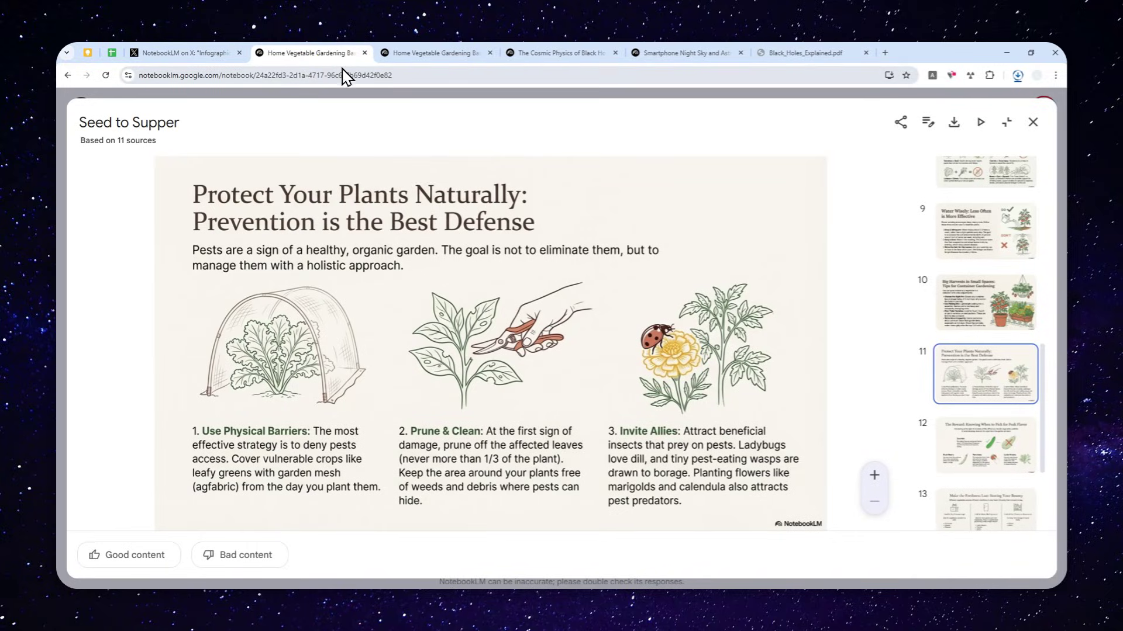
- Check the gardening deck, view Stars In Your Pocket slides 4 and 2, then show Black Holes Explained
left_click(432, 50)
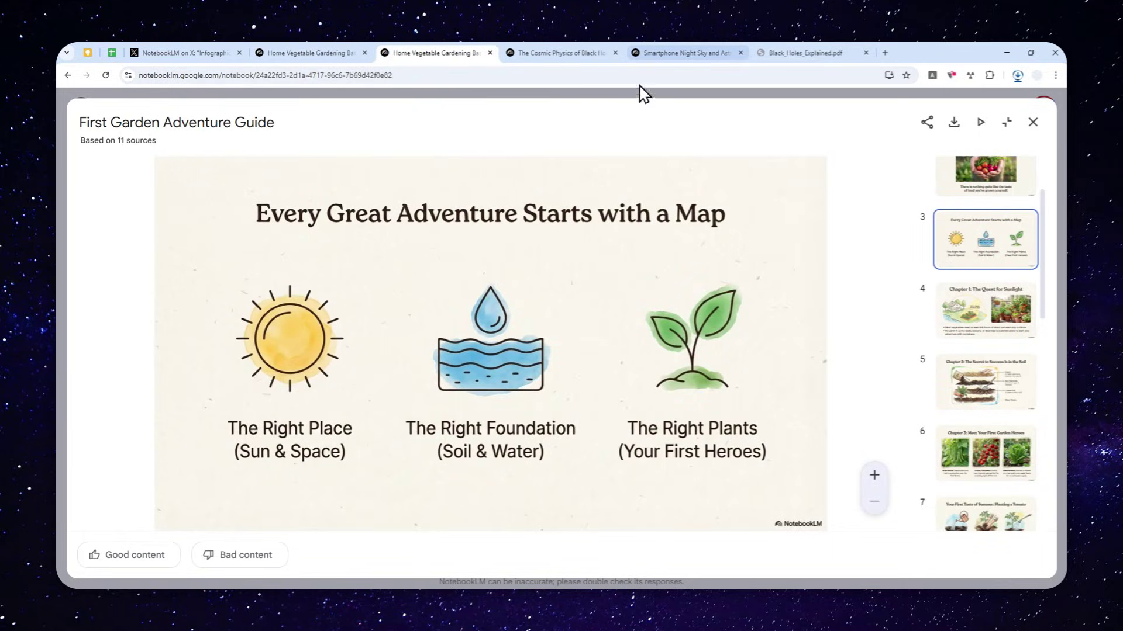
left_click(660, 51)
left_click(1013, 410)
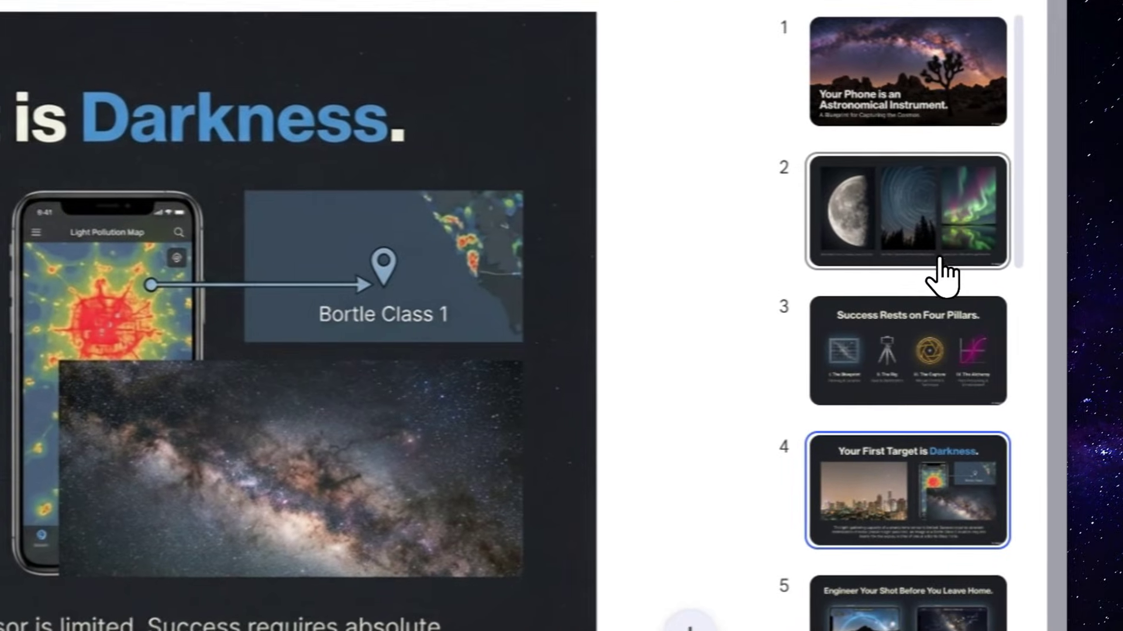
left_click(1003, 269)
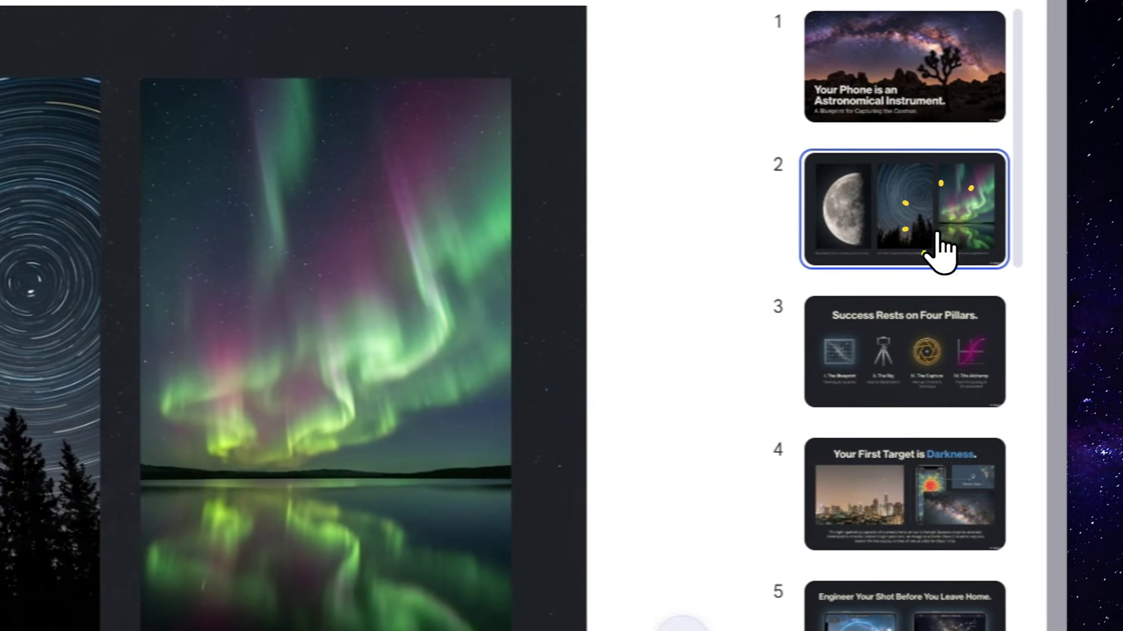
scroll(927, 250, "down", 5)
left_click(561, 6)
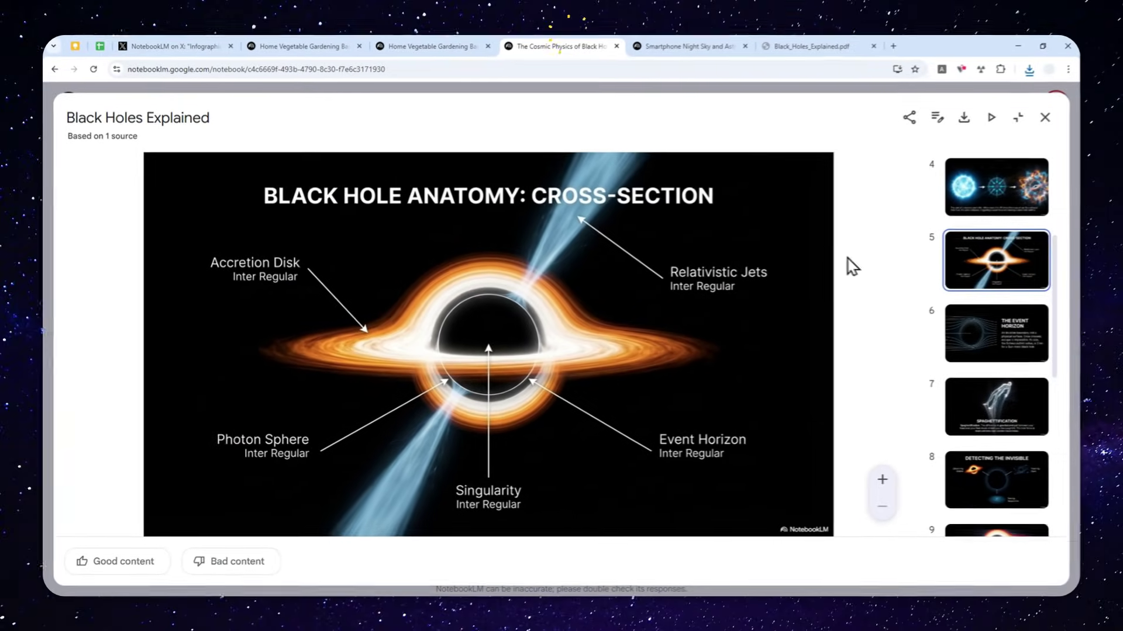